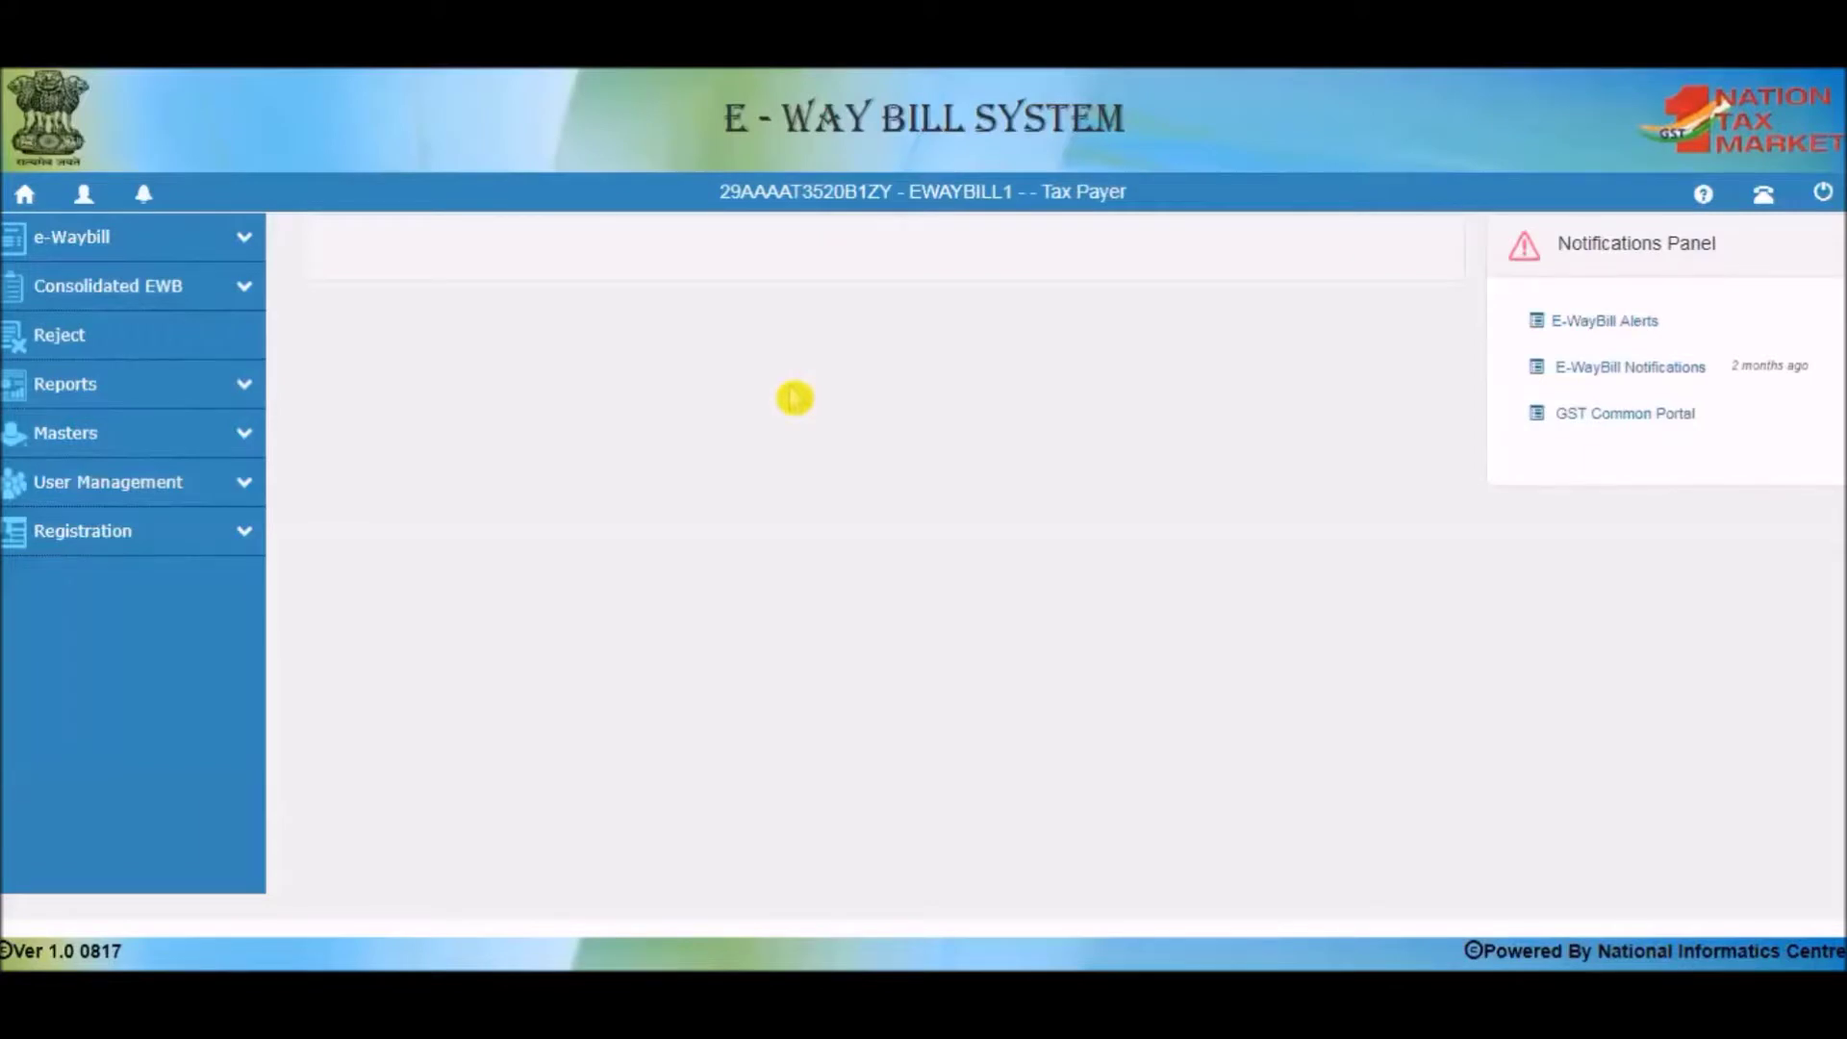
Expand the e-Waybill menu in the left sidebar to show its options.
{"action": "left_click", "coordinate": [248, 247]}
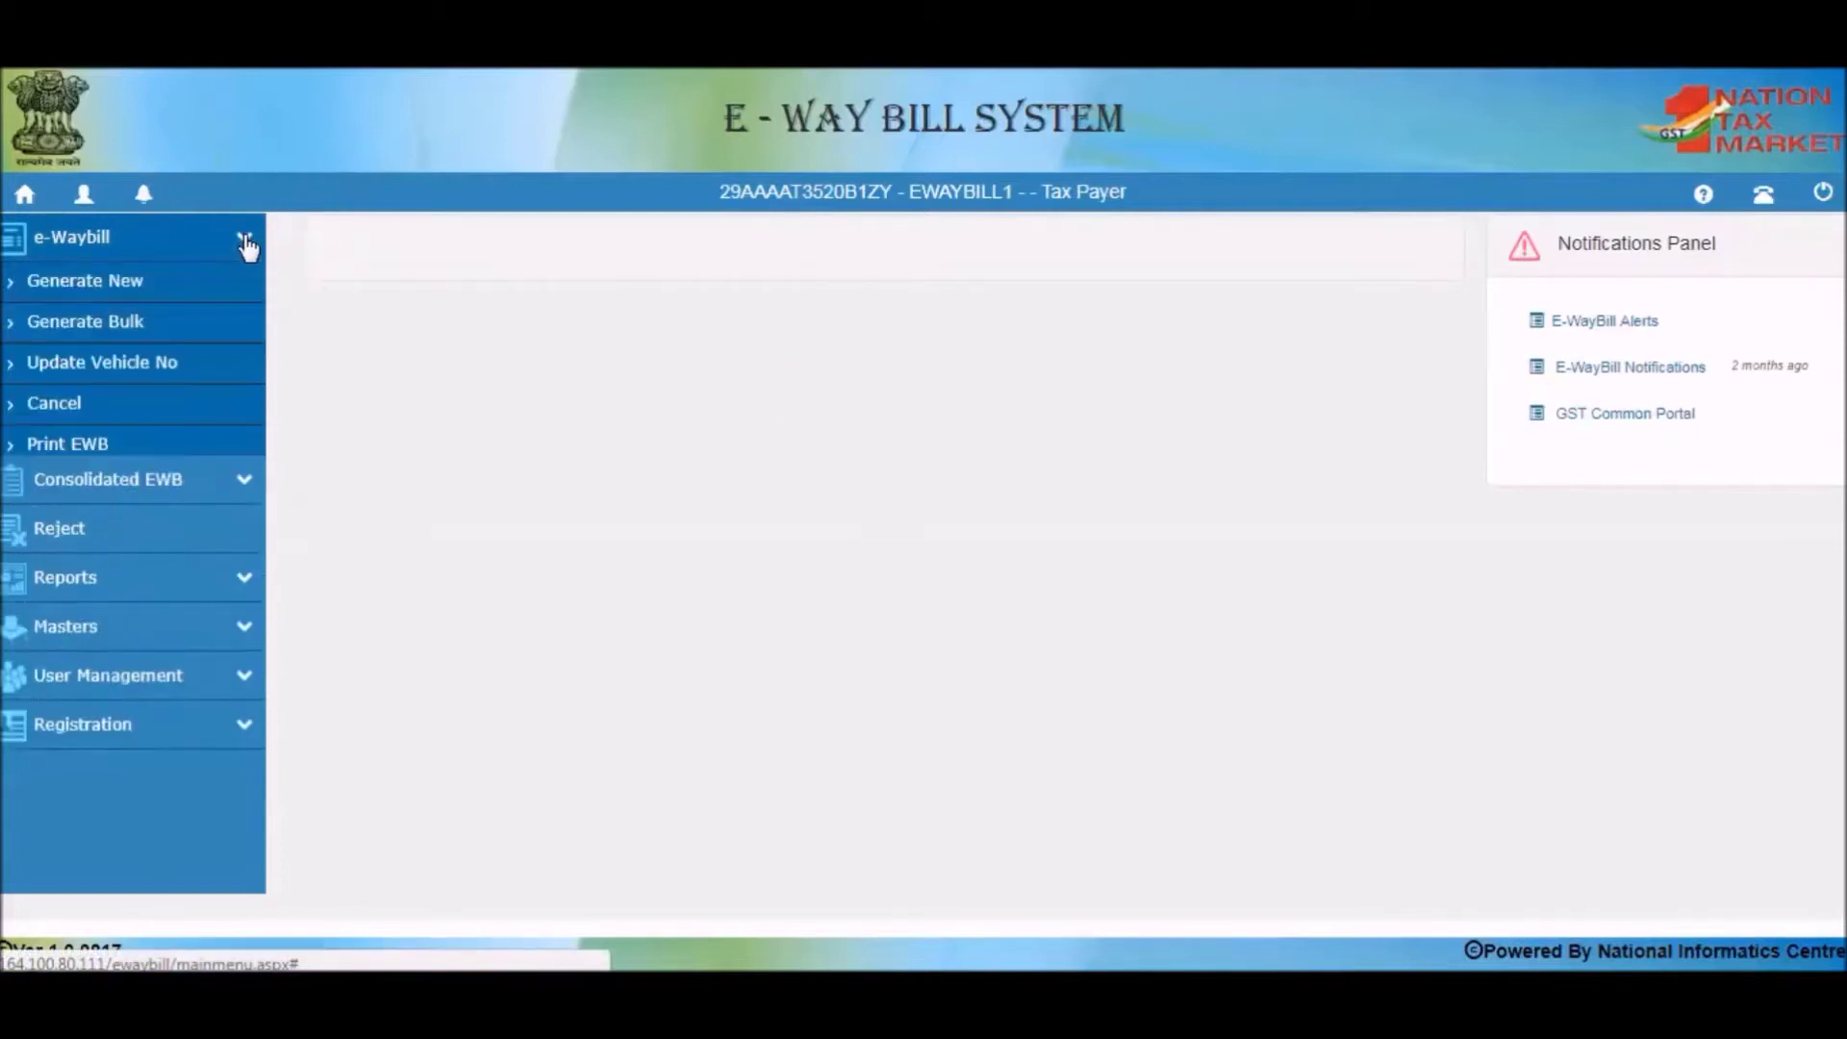
Choose Generate New to open a blank e-WayBill Entry Form.
{"action": "left_click", "coordinate": [128, 289]}
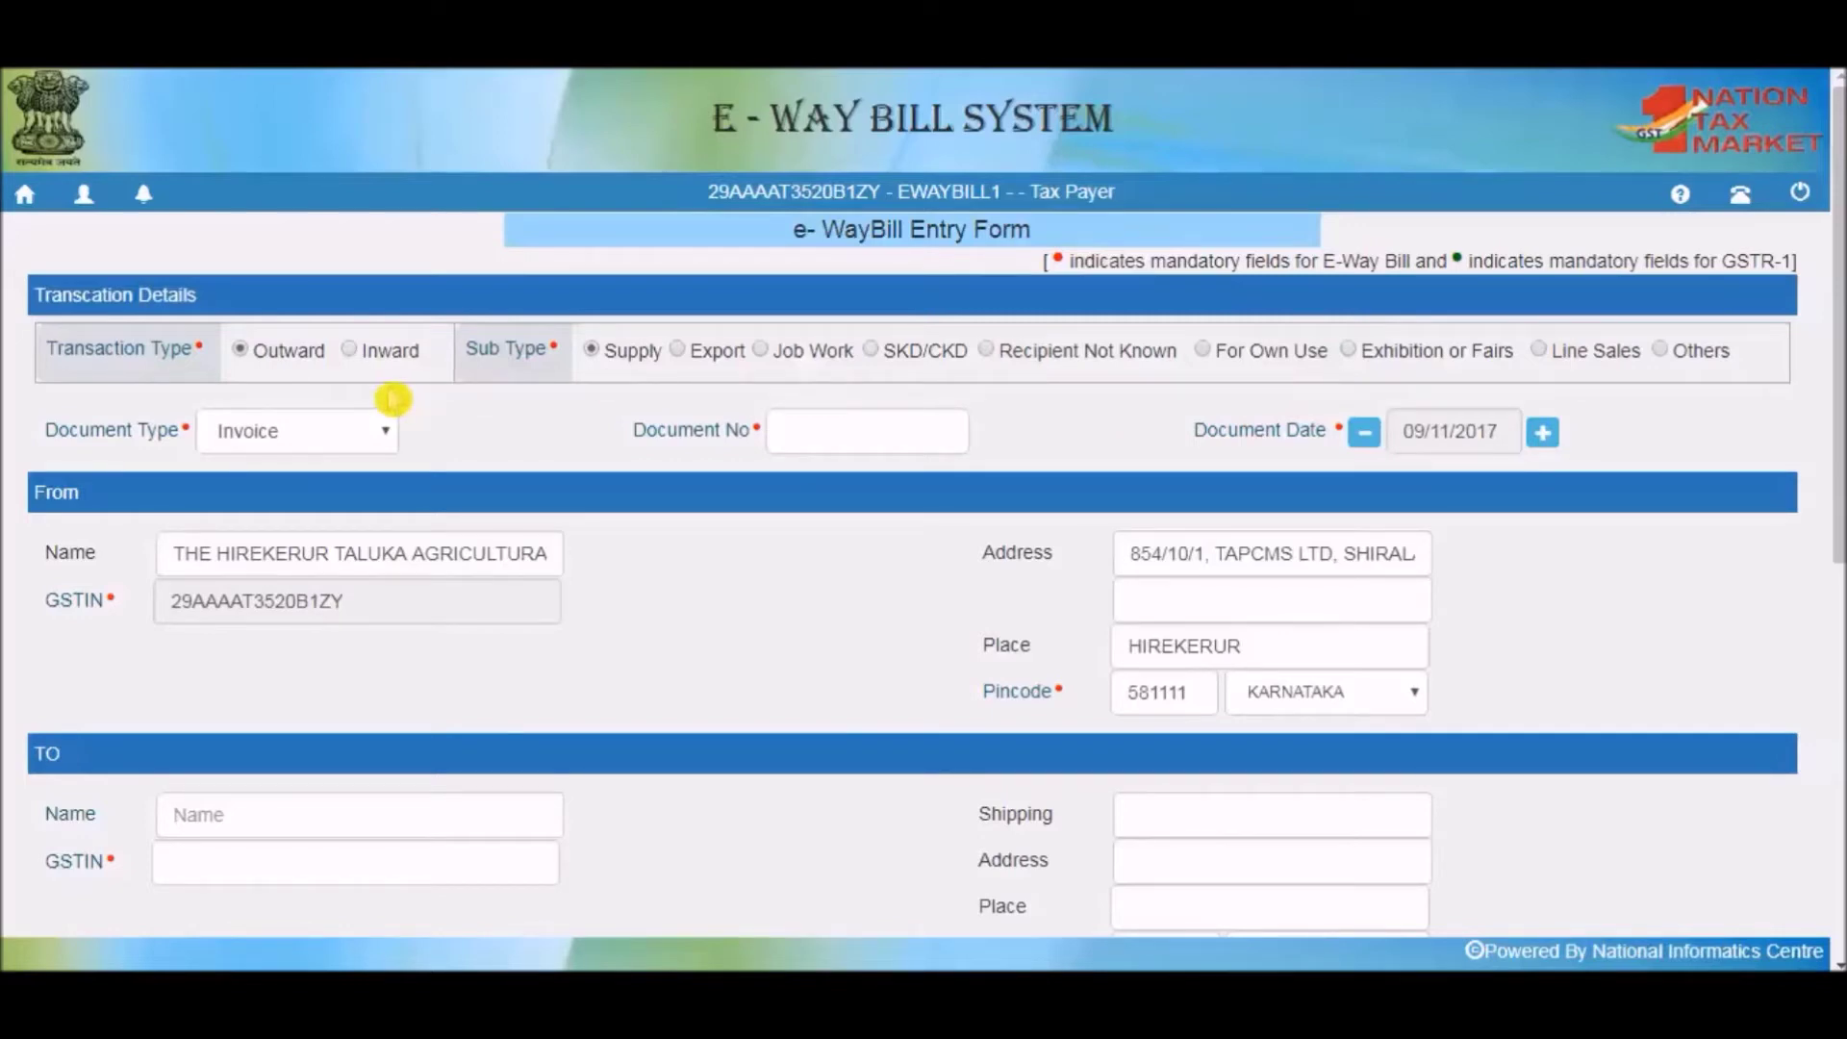
{"action": "left_click", "coordinate": [364, 358]}
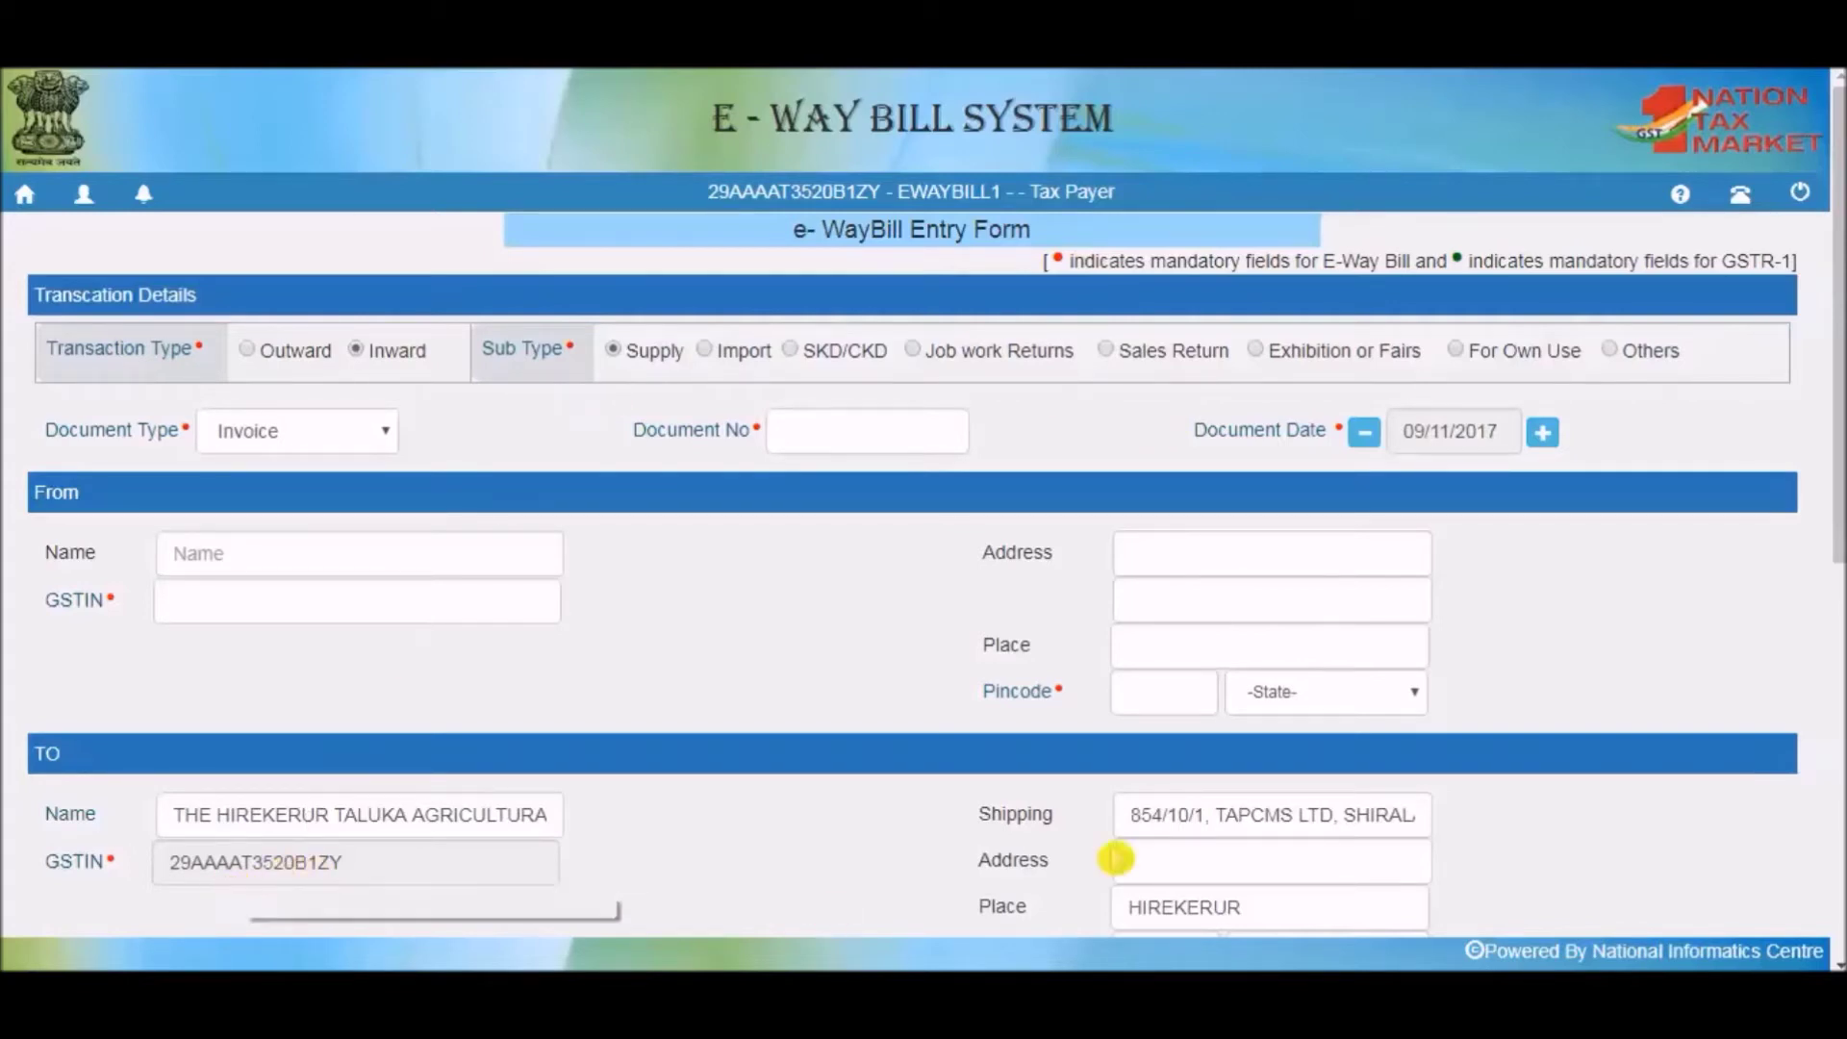
{"action": "left_click", "coordinate": [252, 358]}
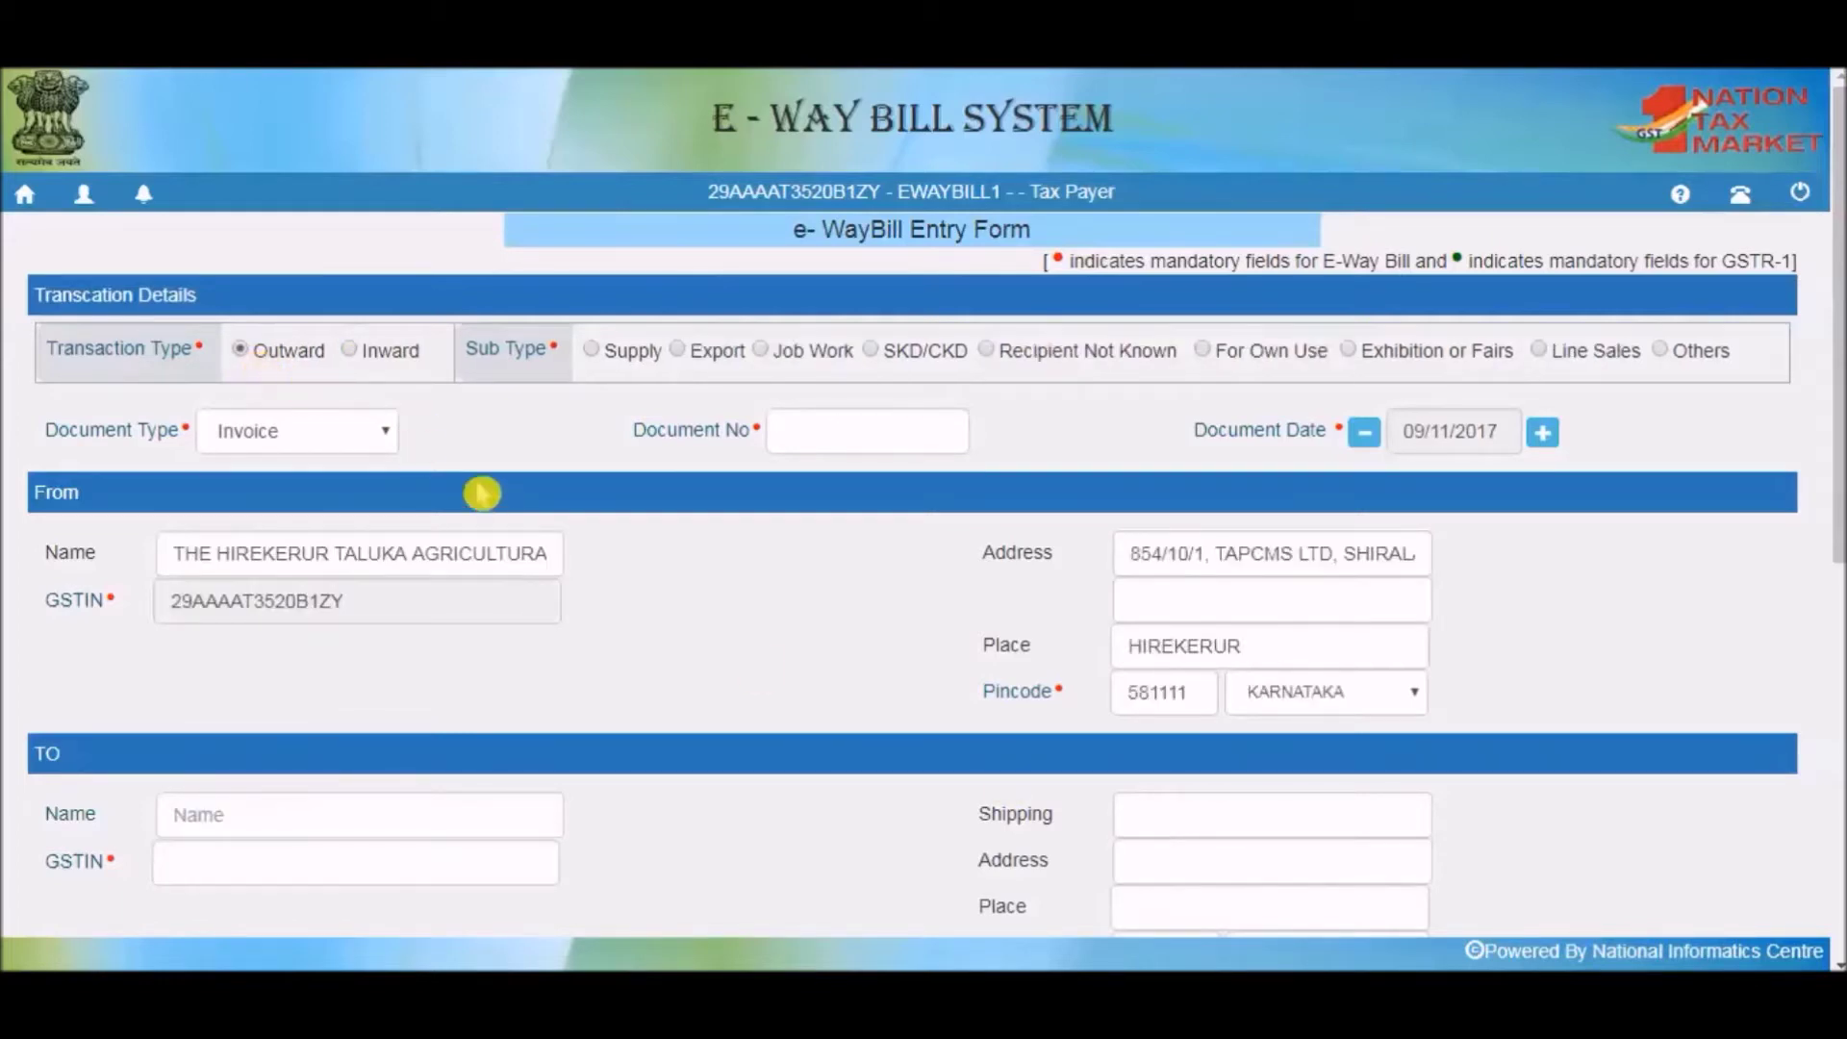
{"action": "left_click", "coordinate": [375, 431]}
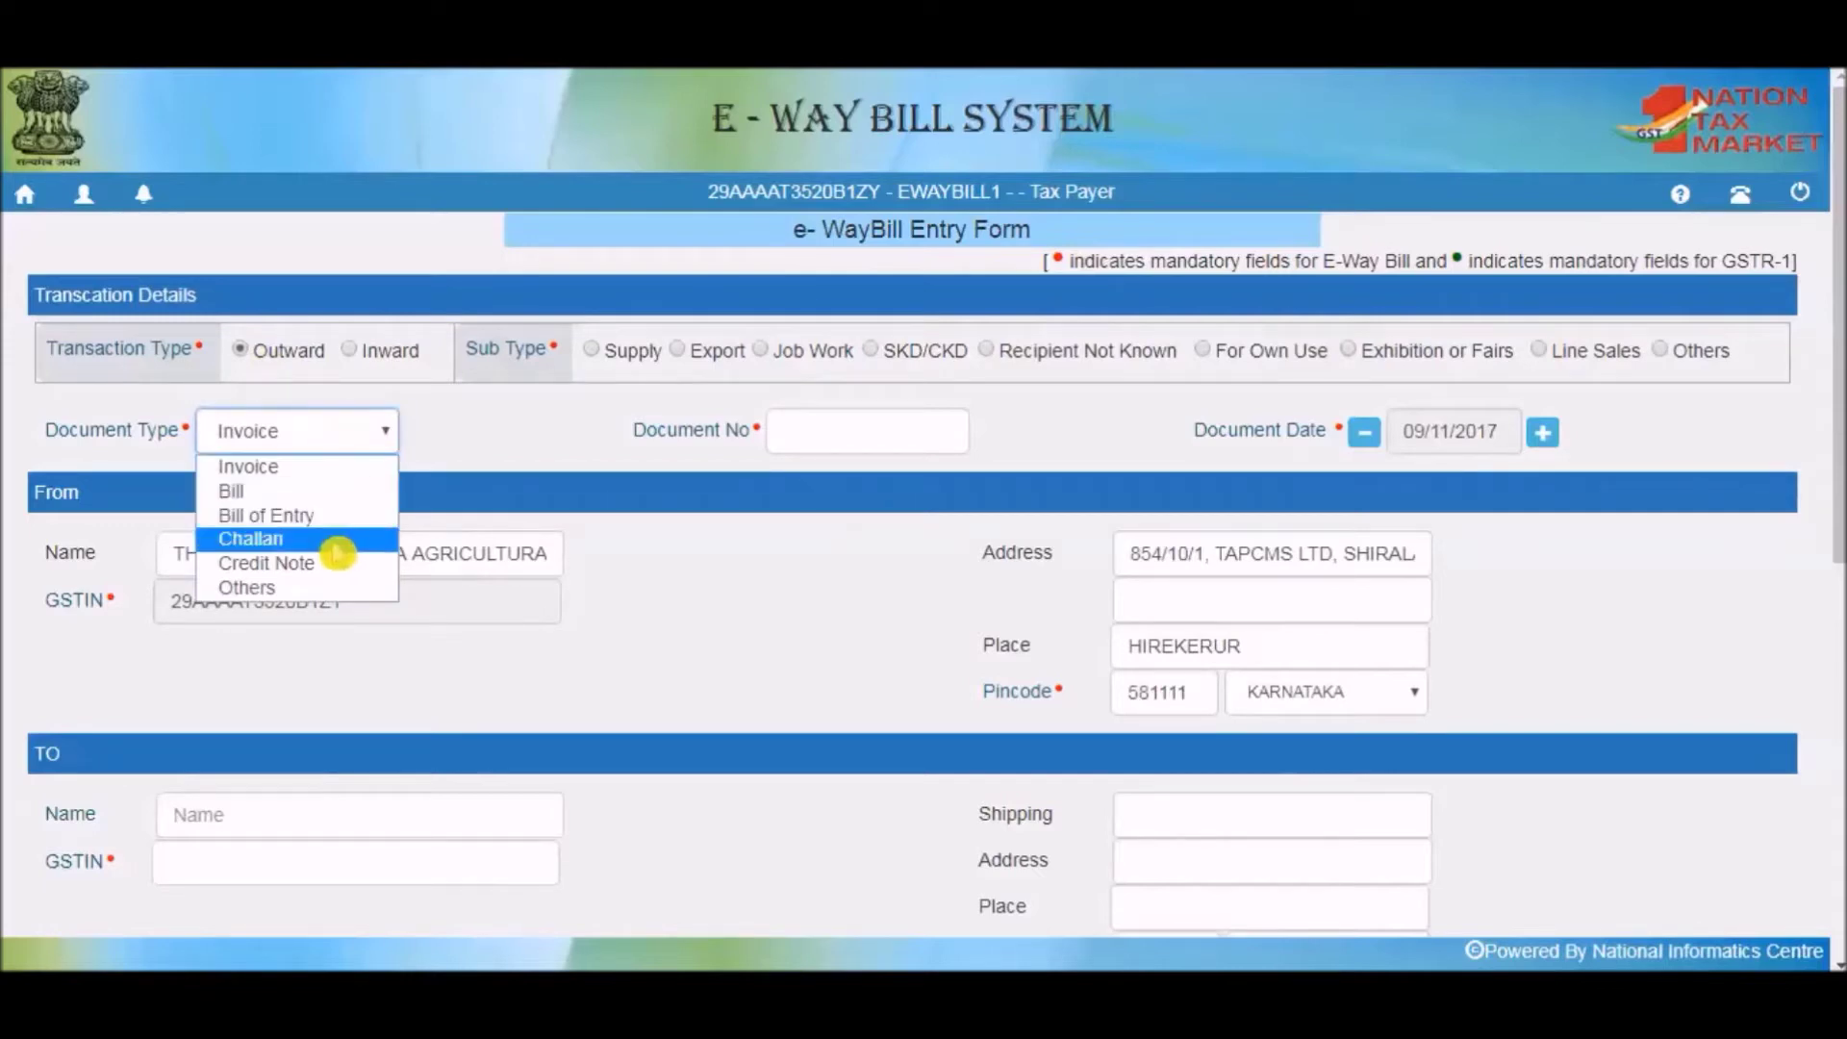
{"action": "left_click", "coordinate": [470, 454]}
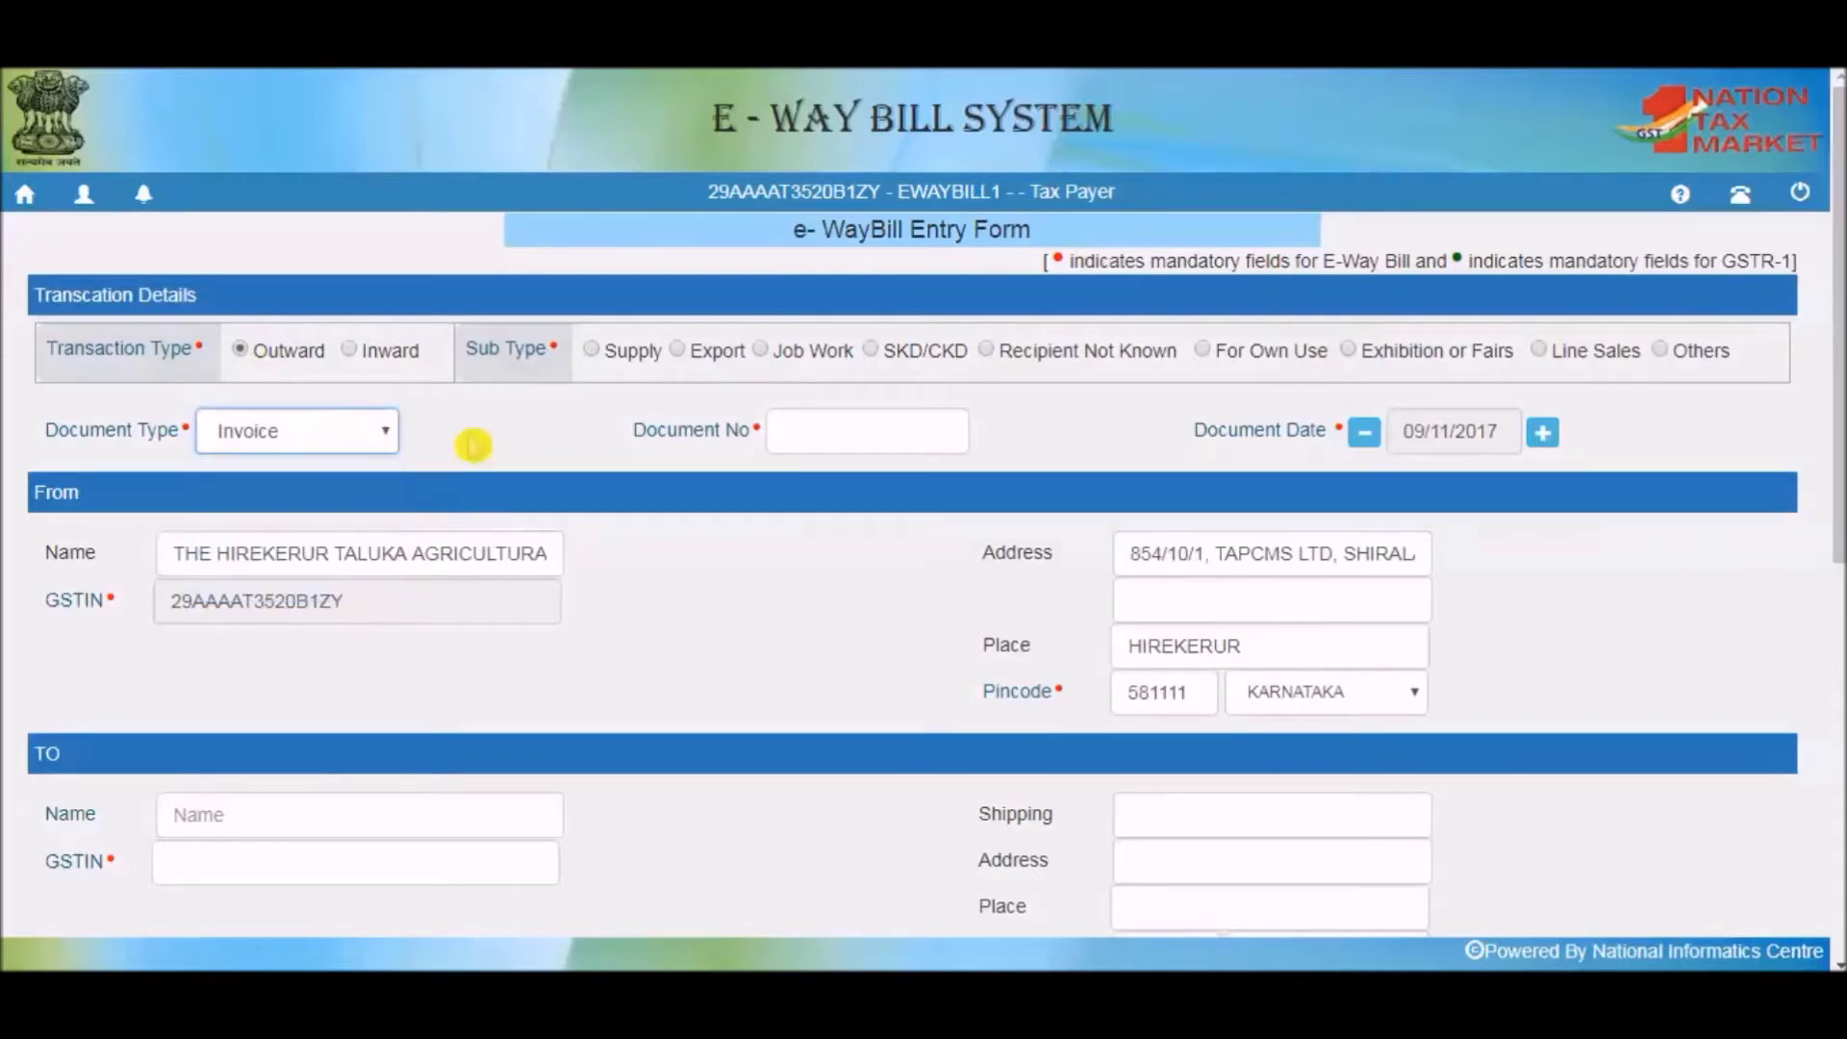
{"action": "left_click", "coordinate": [805, 420]}
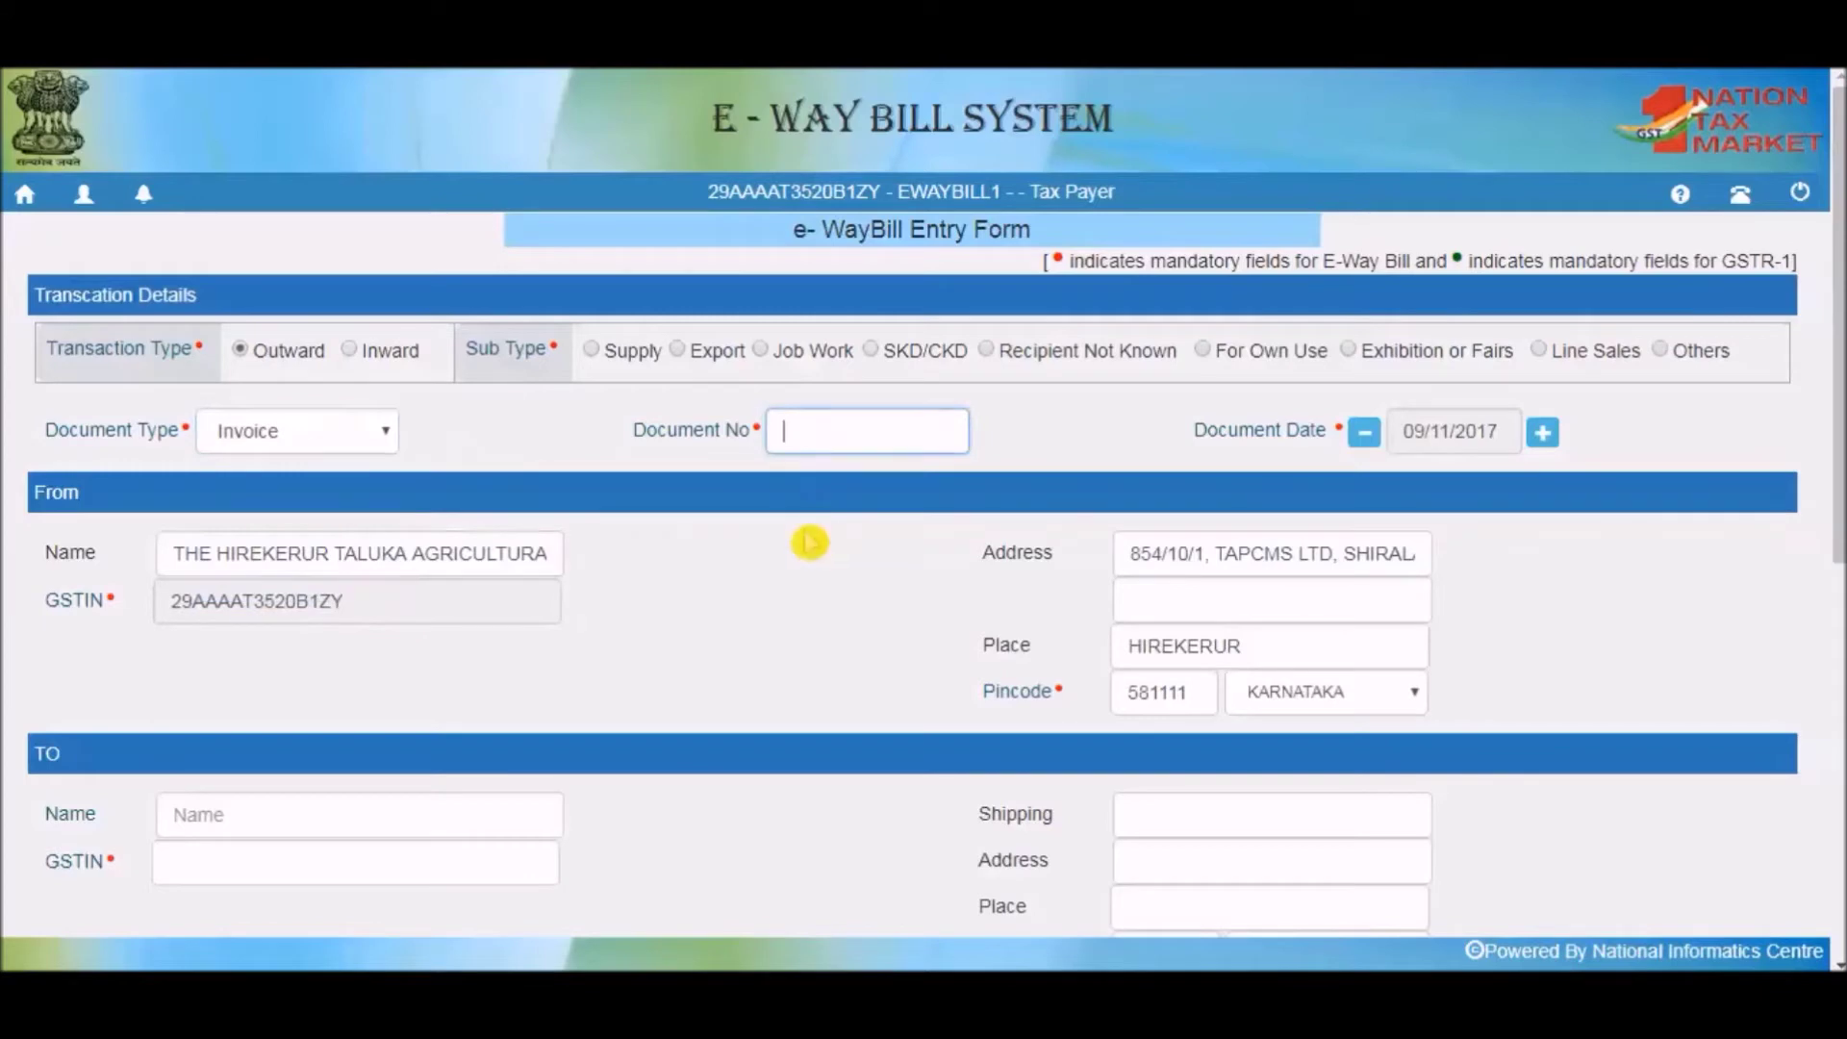
Enter 2917 as the Document No for the 09/11/2017 outward invoice.
{"action": "type", "text": "2917"}
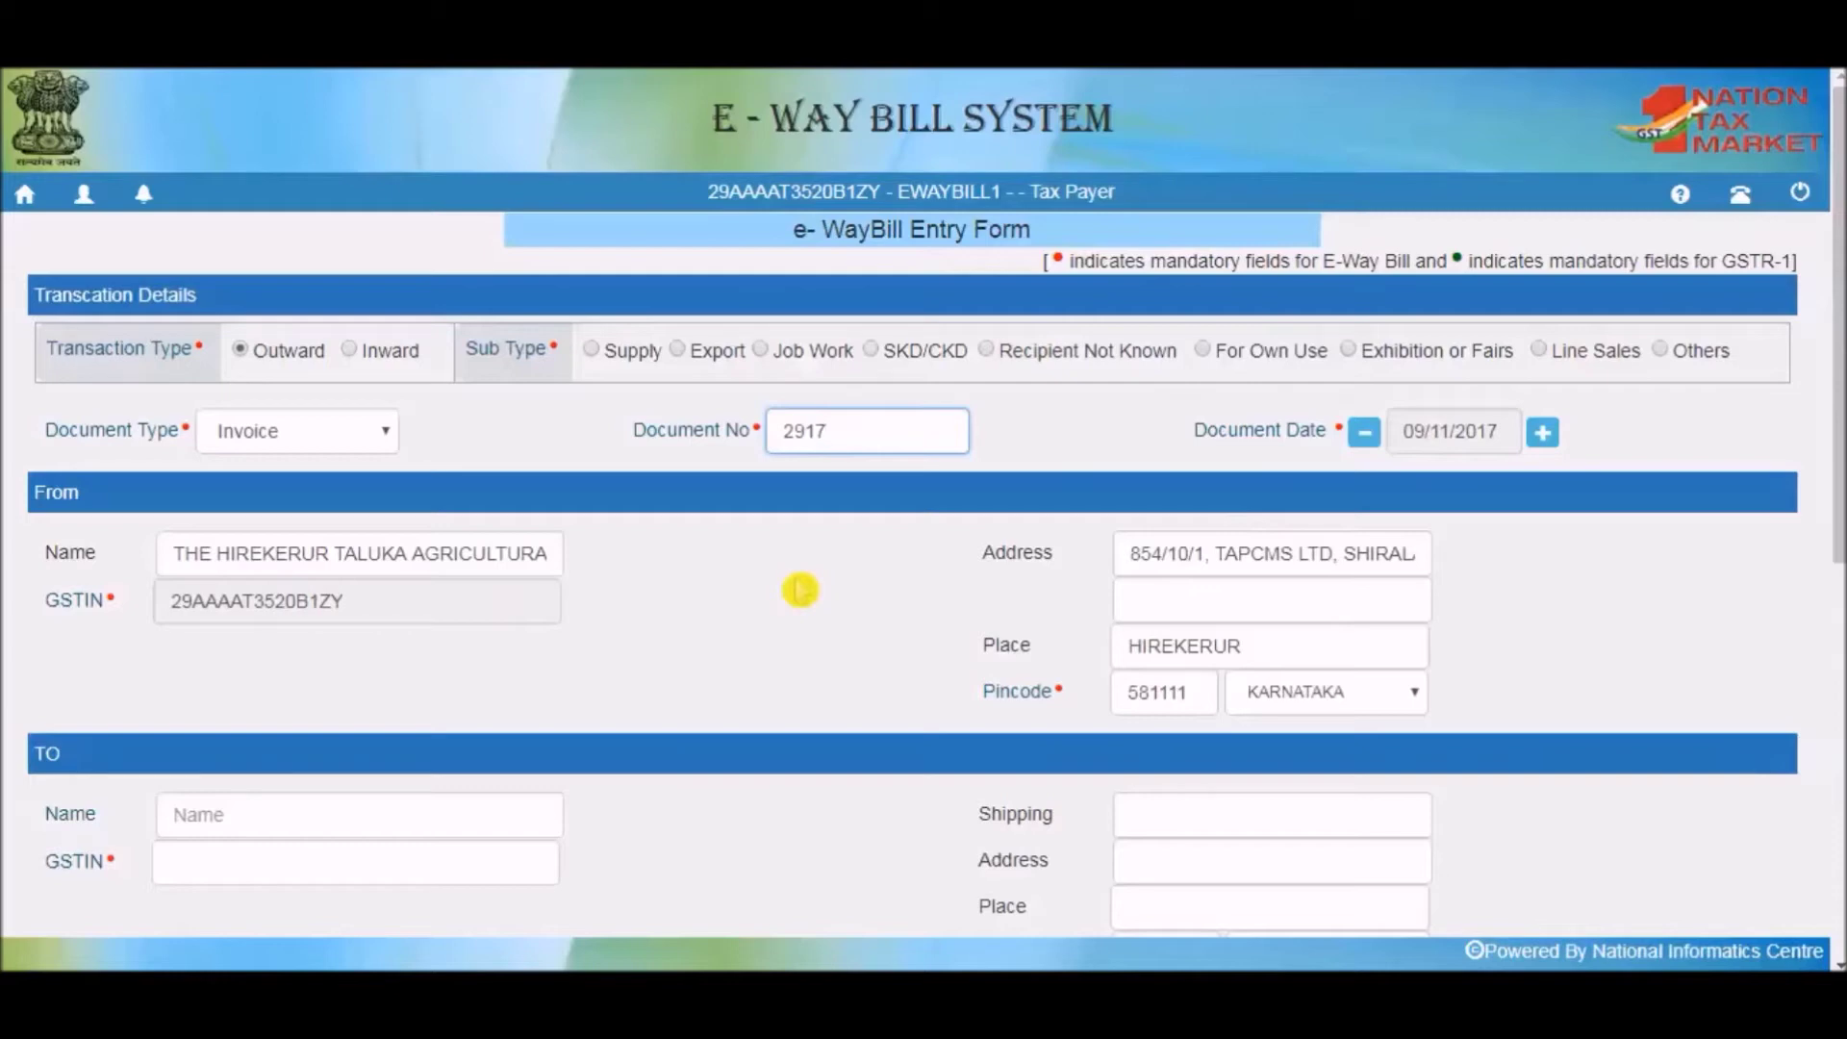
{"action": "key", "text": "Tab"}
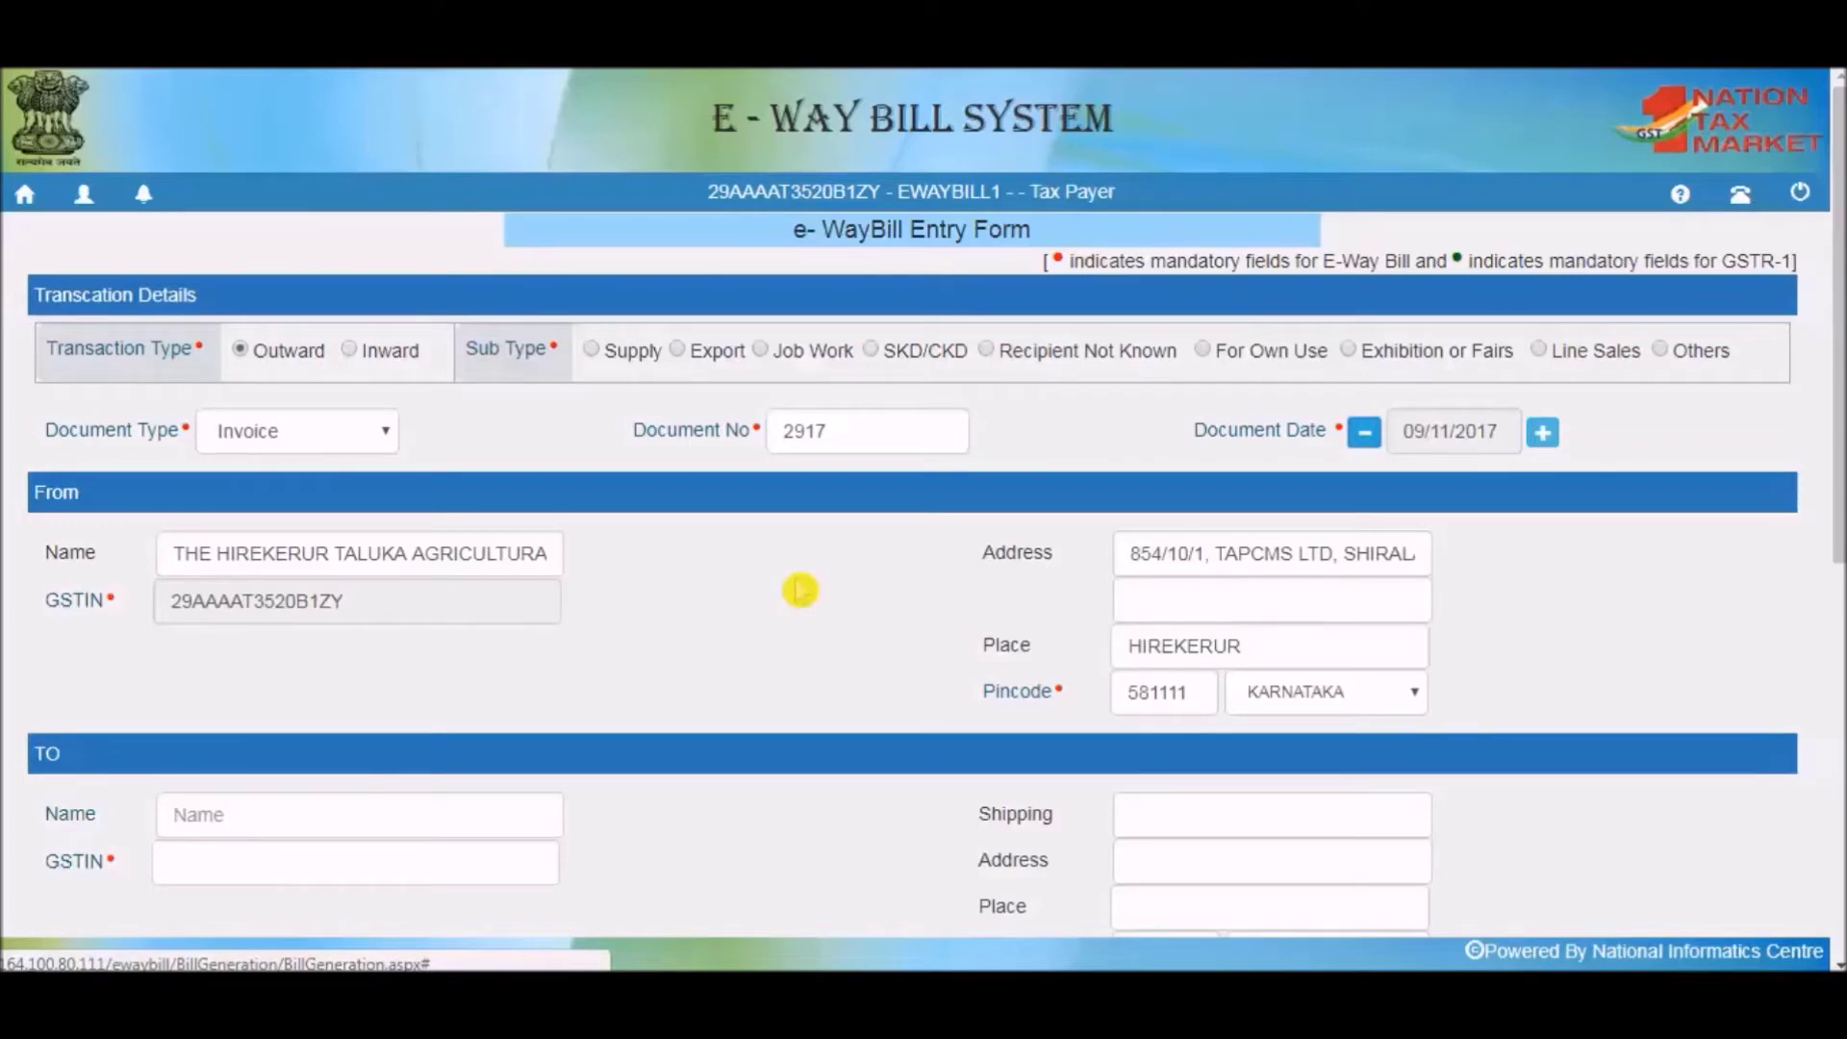
{"action": "left_click", "coordinate": [532, 553]}
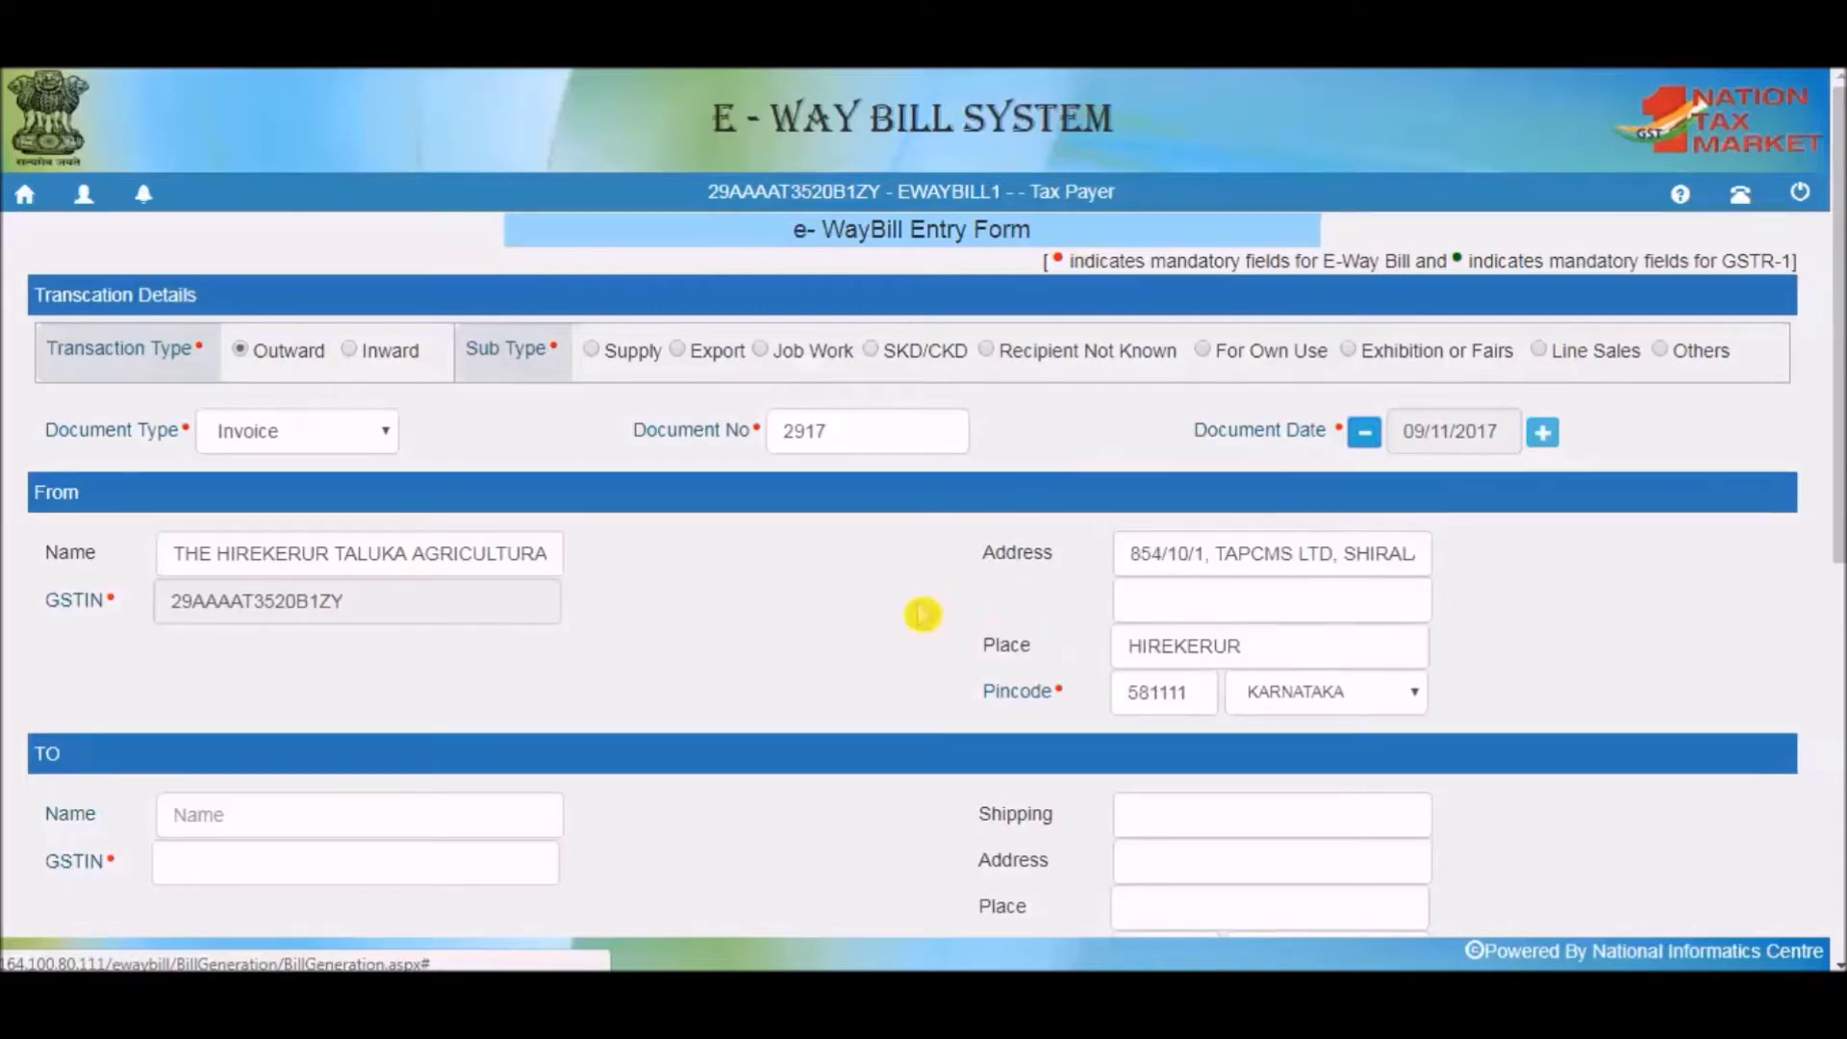
{"action": "scroll", "coordinate": [921, 614], "scroll_direction": "down", "scroll_amount": 2}
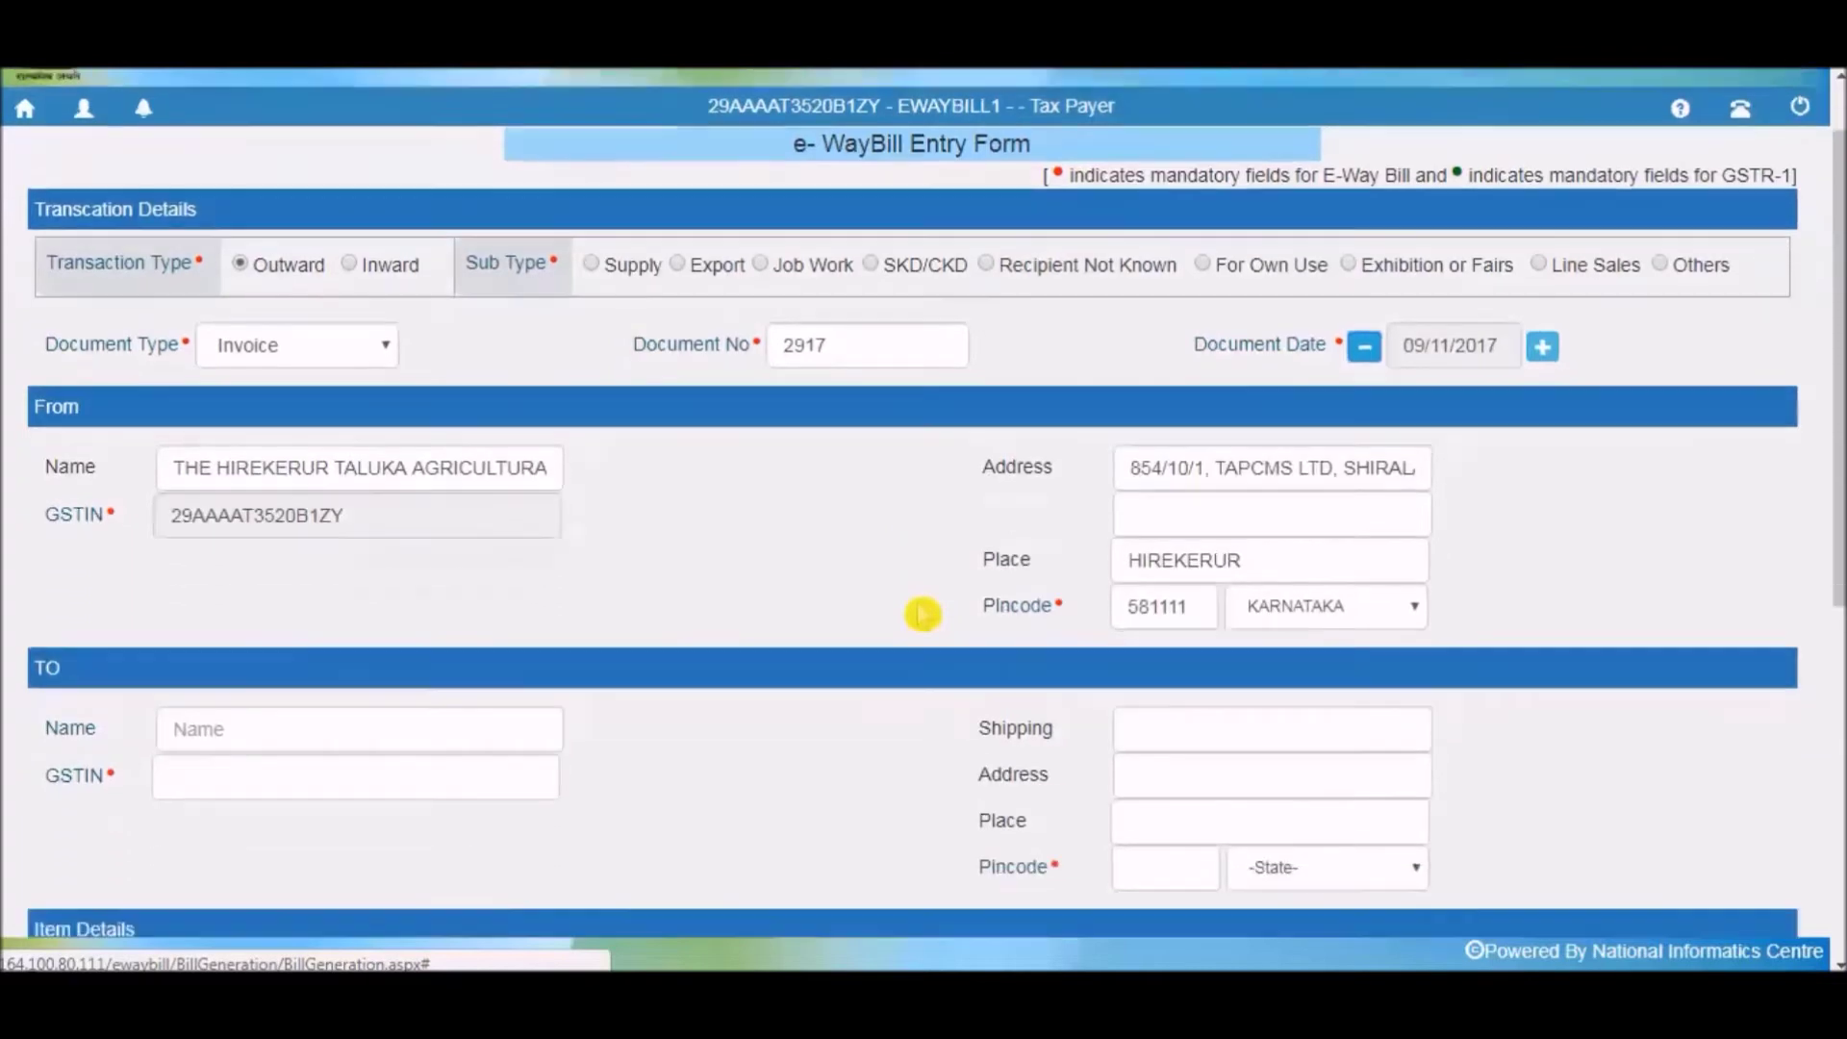
Select the Bengaluru recipient from the TO Name suggestions so its GSTIN, address and pincode 560091 fill in.
{"action": "scroll", "coordinate": [922, 614], "scroll_direction": "down", "scroll_amount": 2}
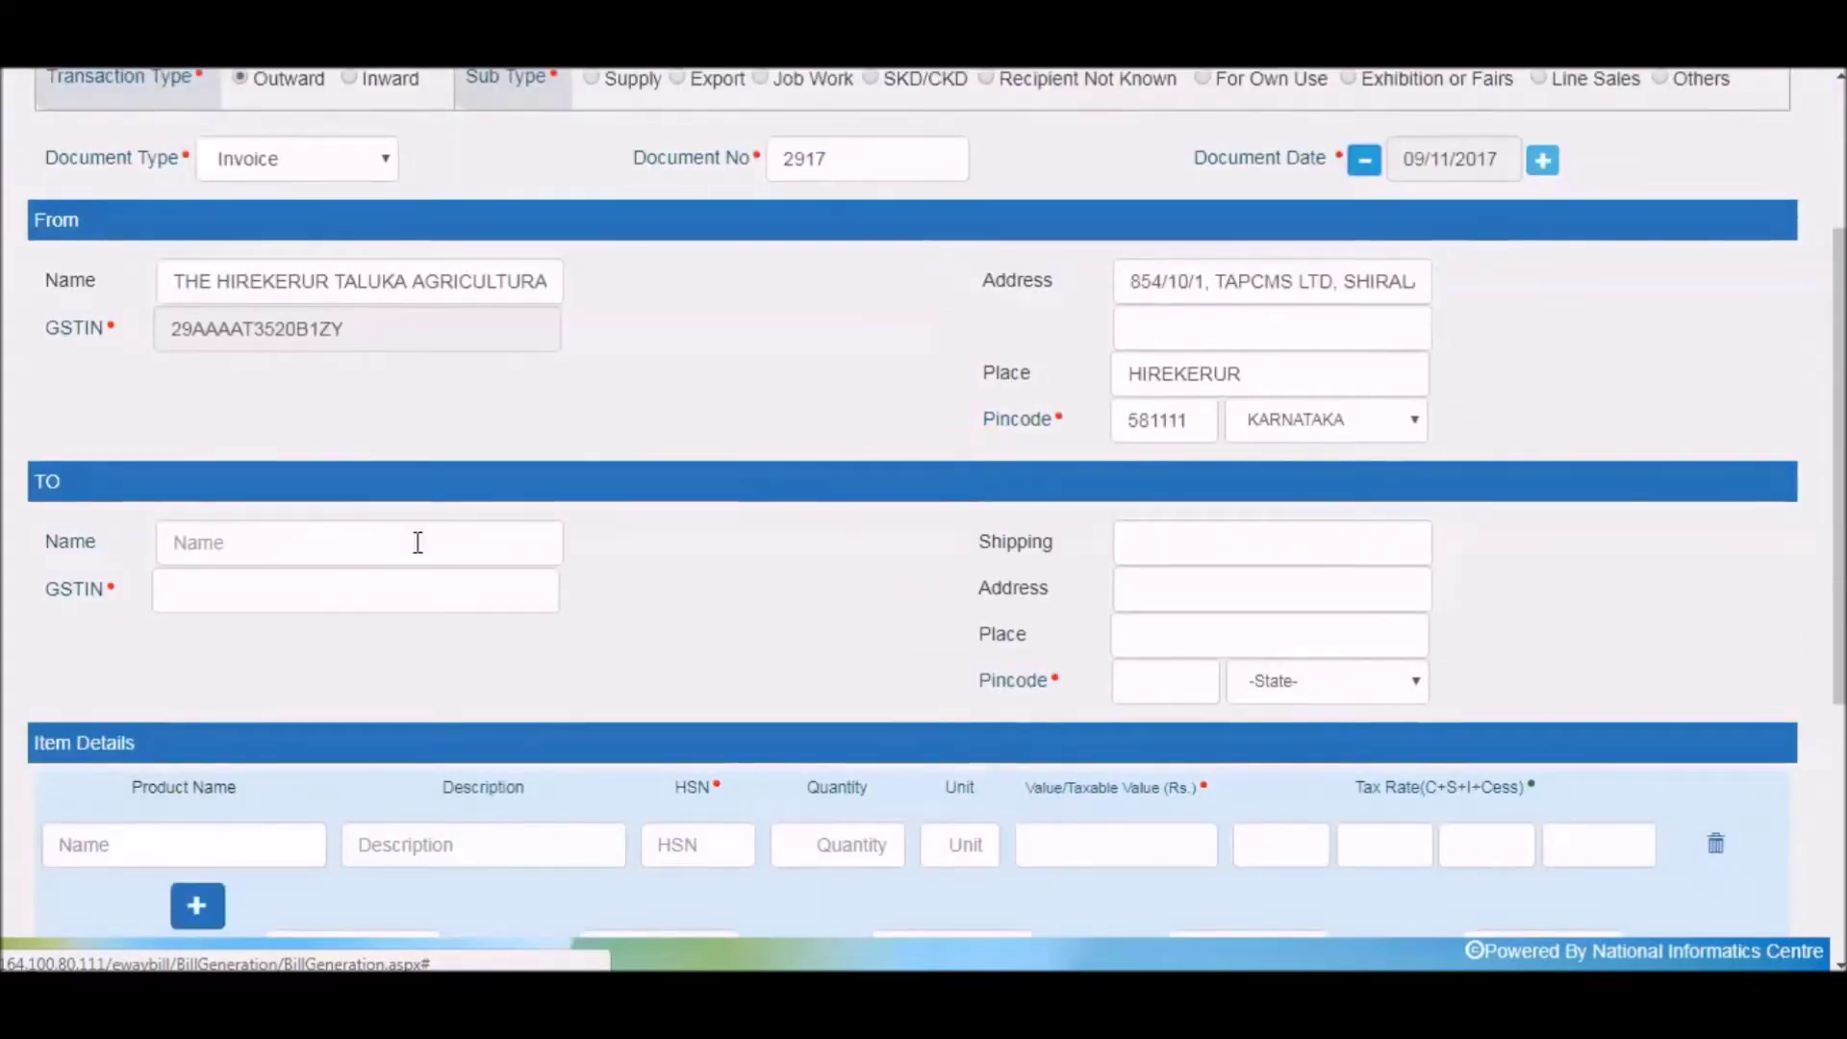
{"action": "left_click", "coordinate": [389, 547]}
{"action": "type", "text": "ma"}
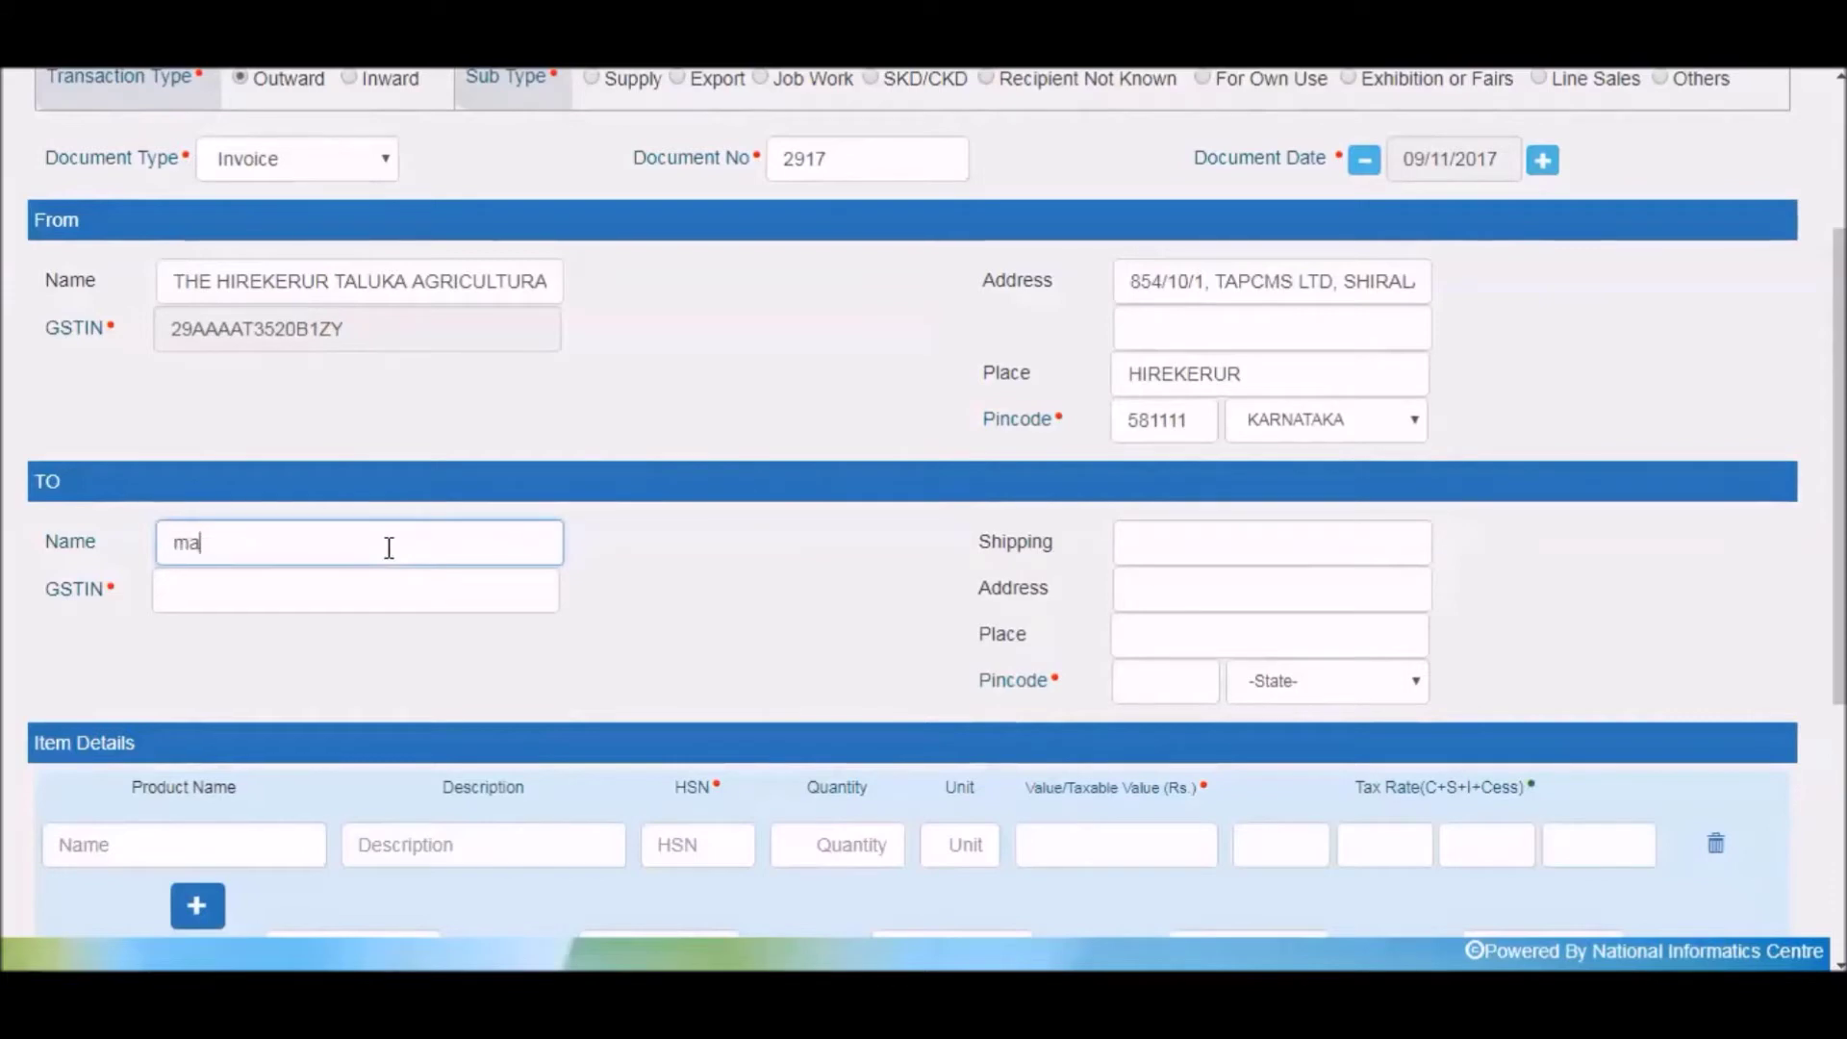
{"action": "left_click", "coordinate": [388, 596]}
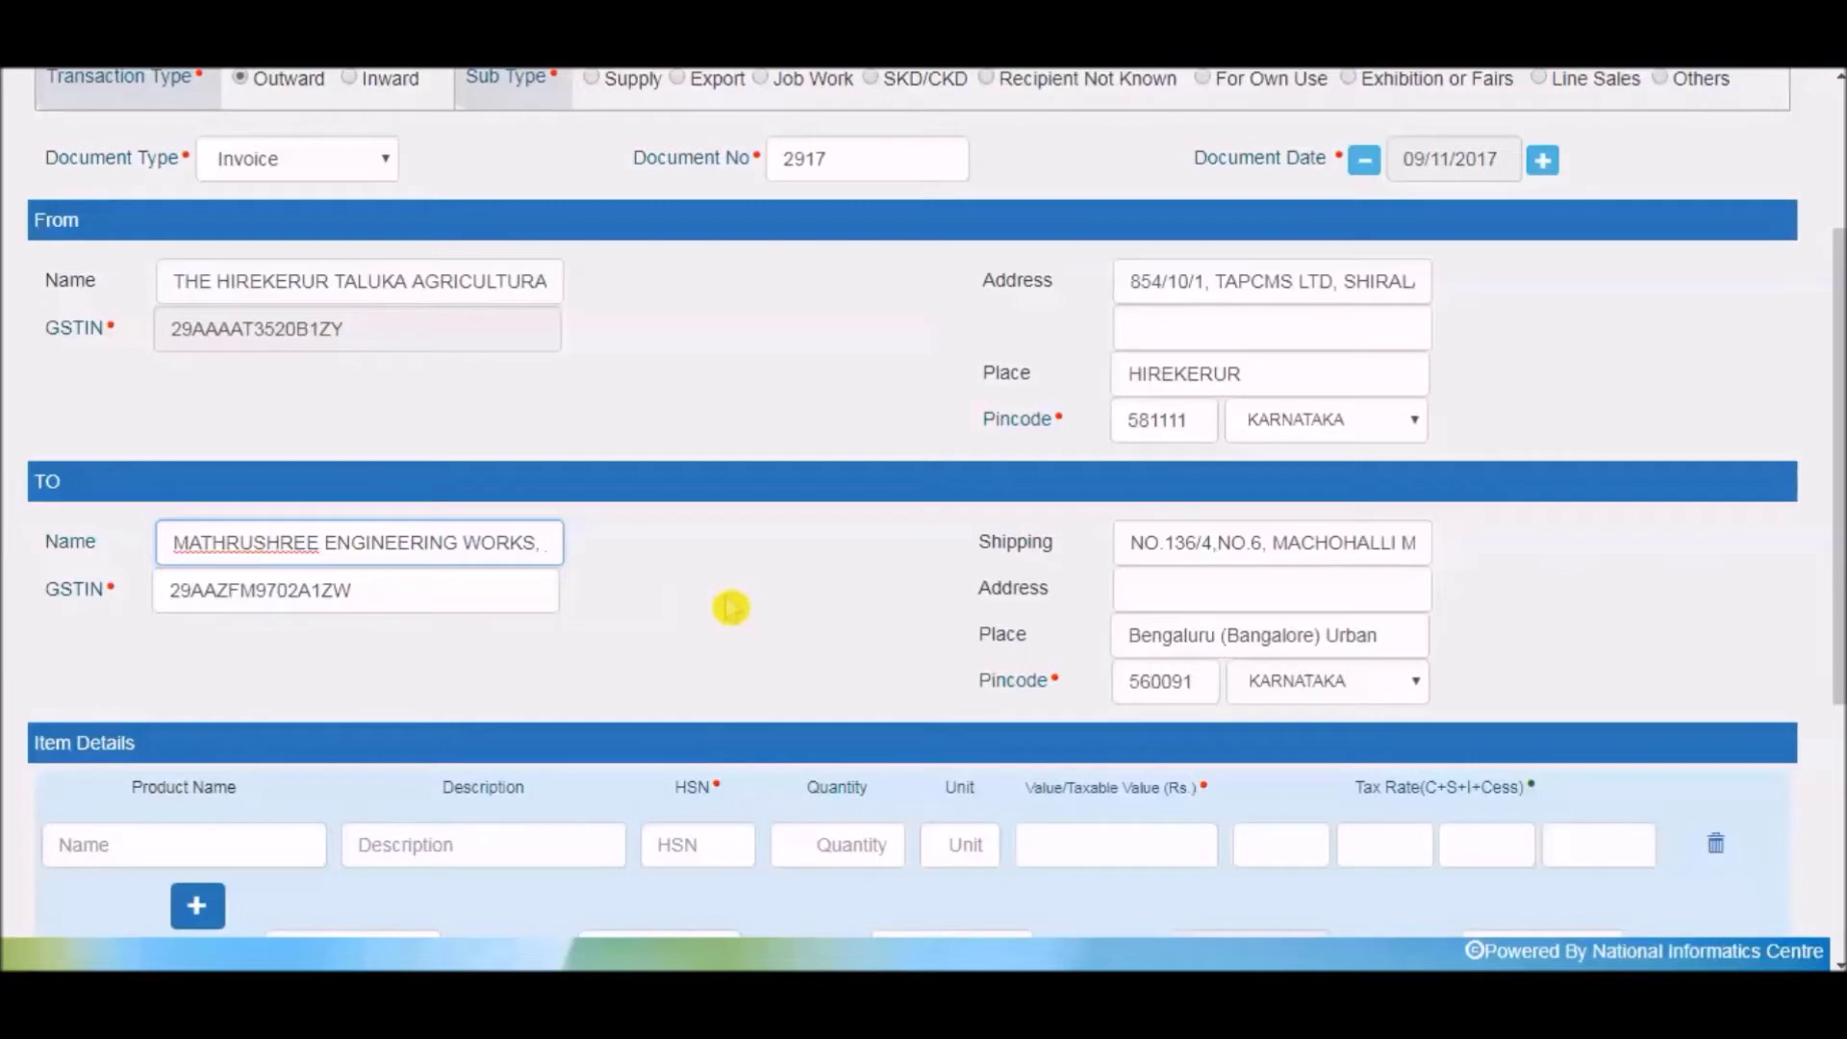
{"action": "scroll", "coordinate": [731, 607], "scroll_direction": "down", "scroll_amount": 2}
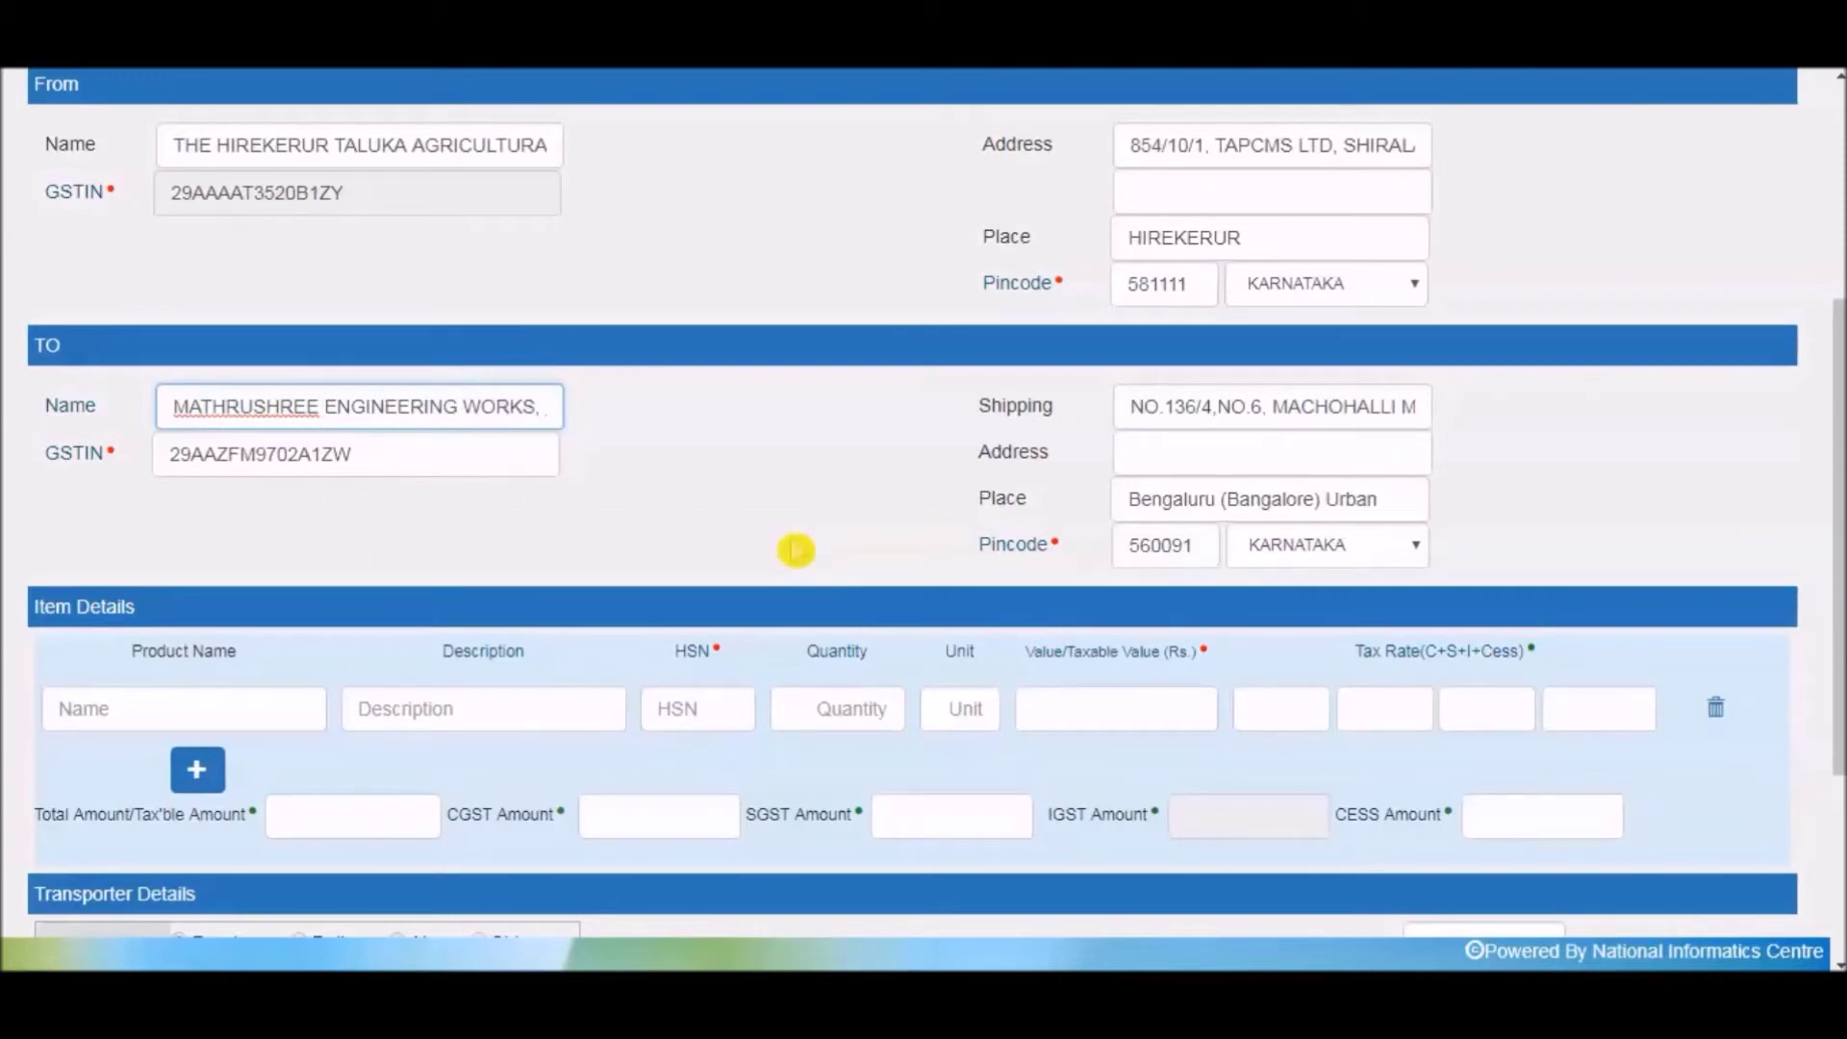
Select Steel as the item's product name.
{"action": "left_click", "coordinate": [1146, 452]}
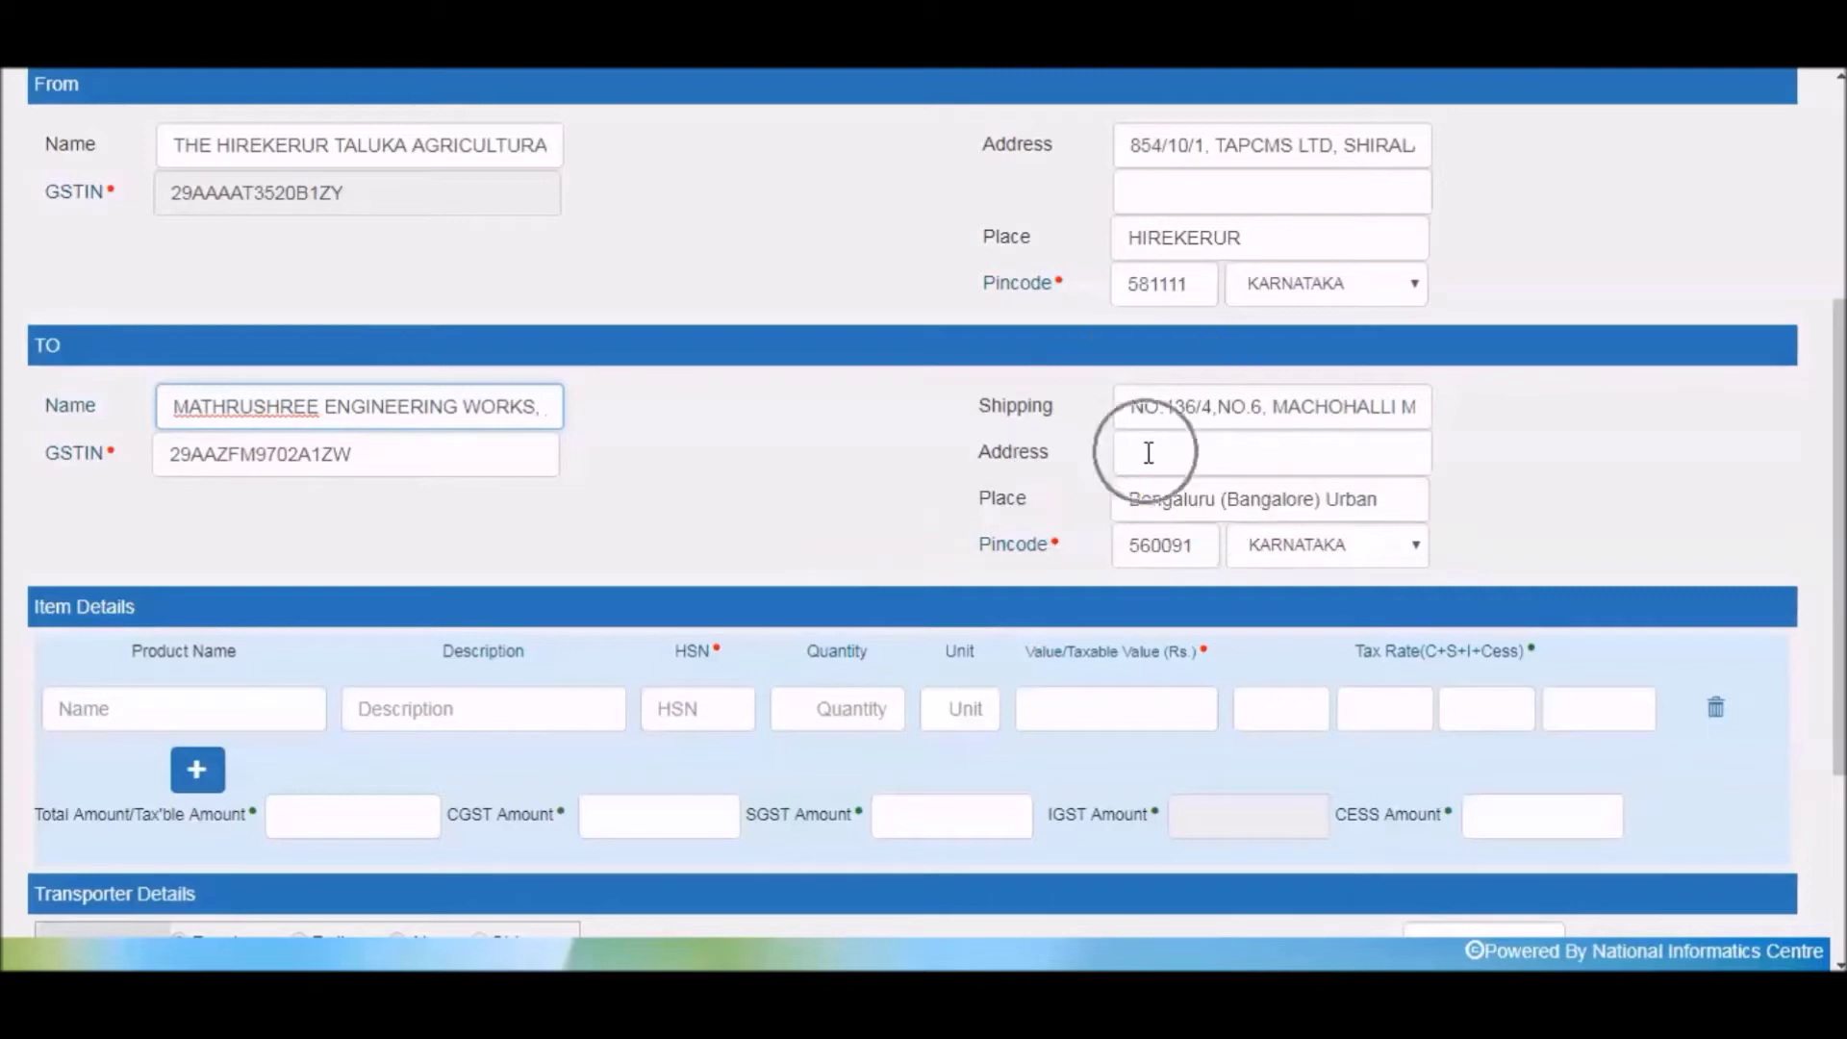
{"action": "left_click", "coordinate": [808, 553]}
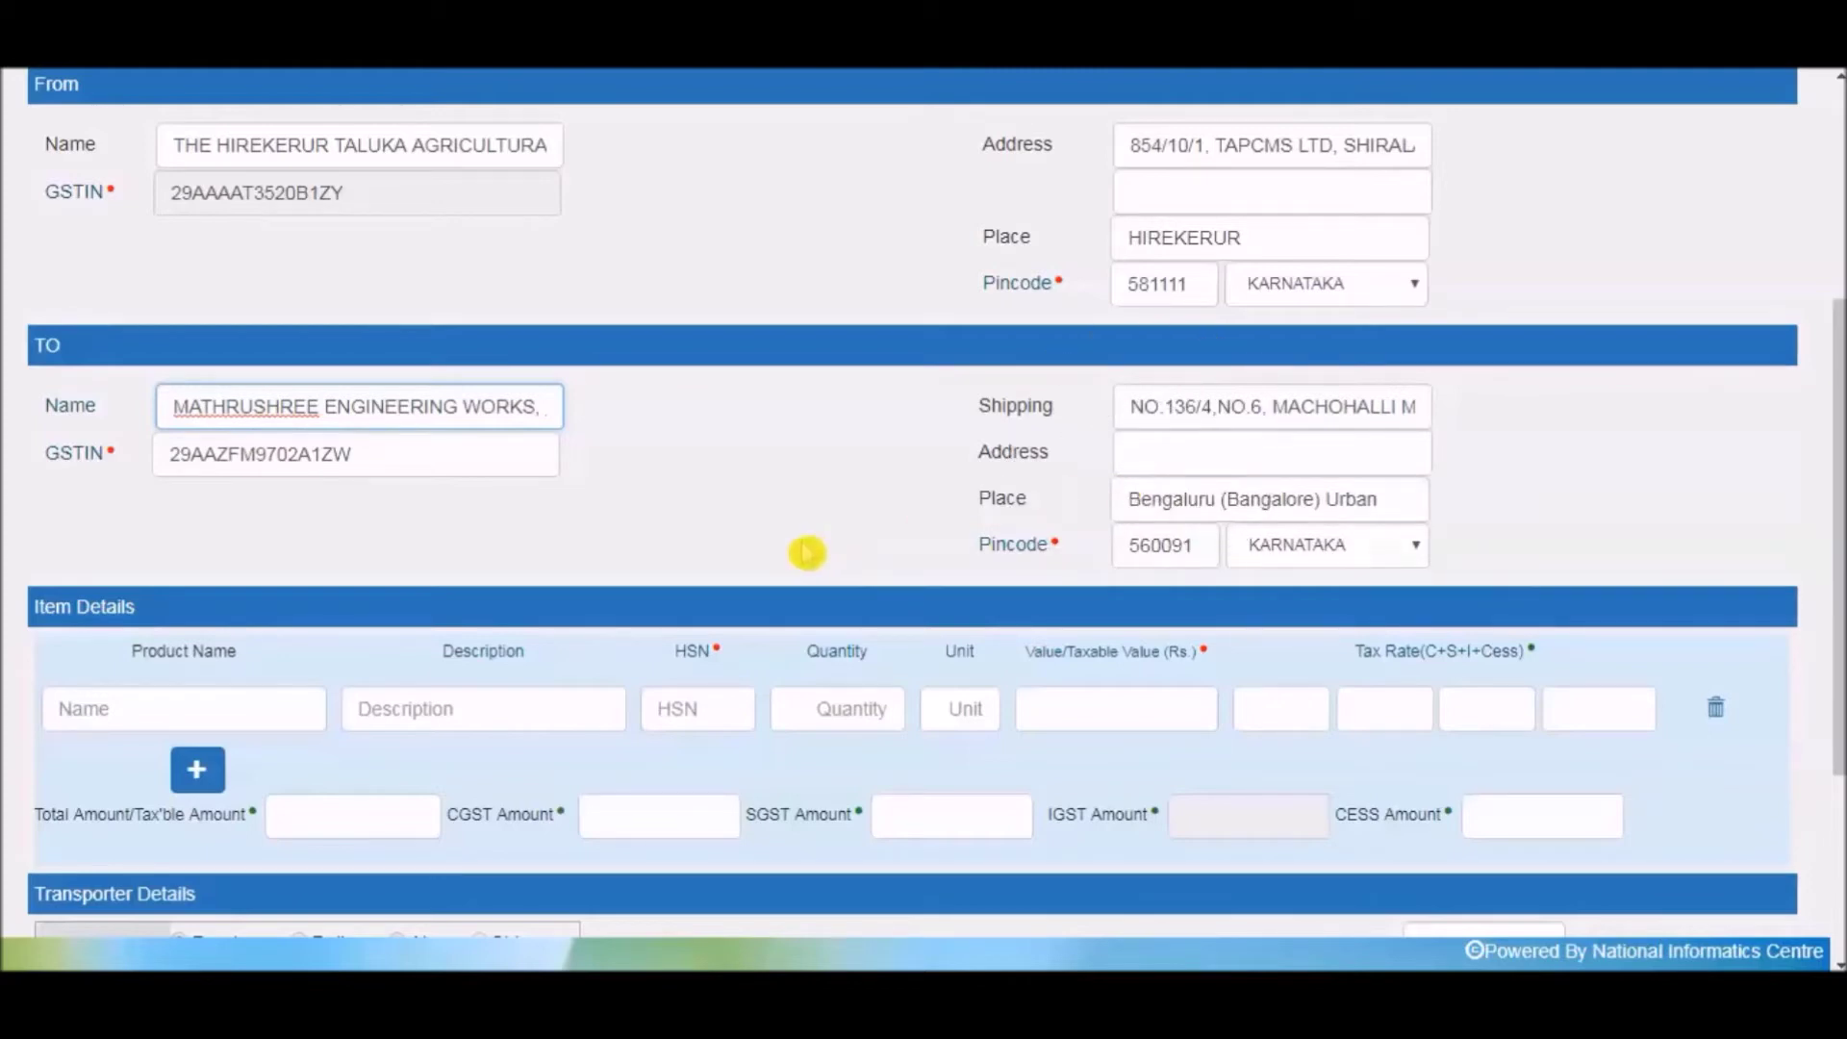
{"action": "left_click", "coordinate": [167, 707]}
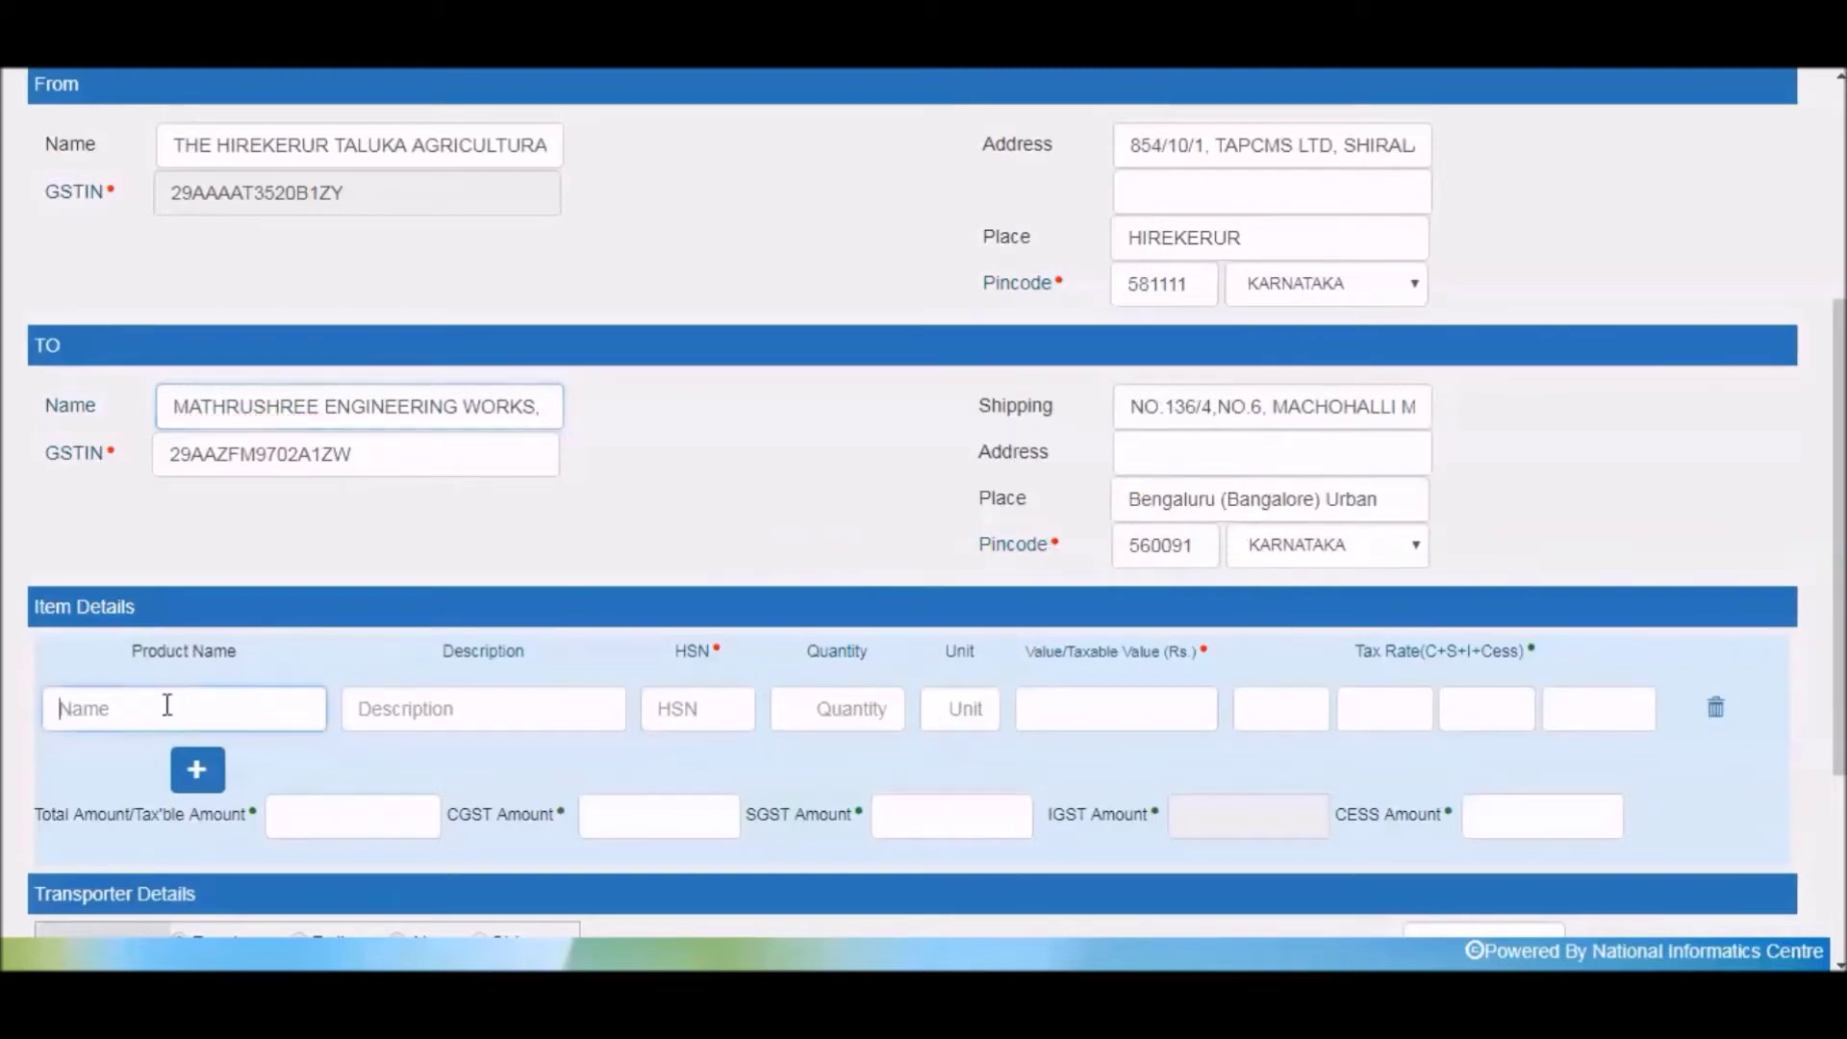
{"action": "type", "text": "Steel"}
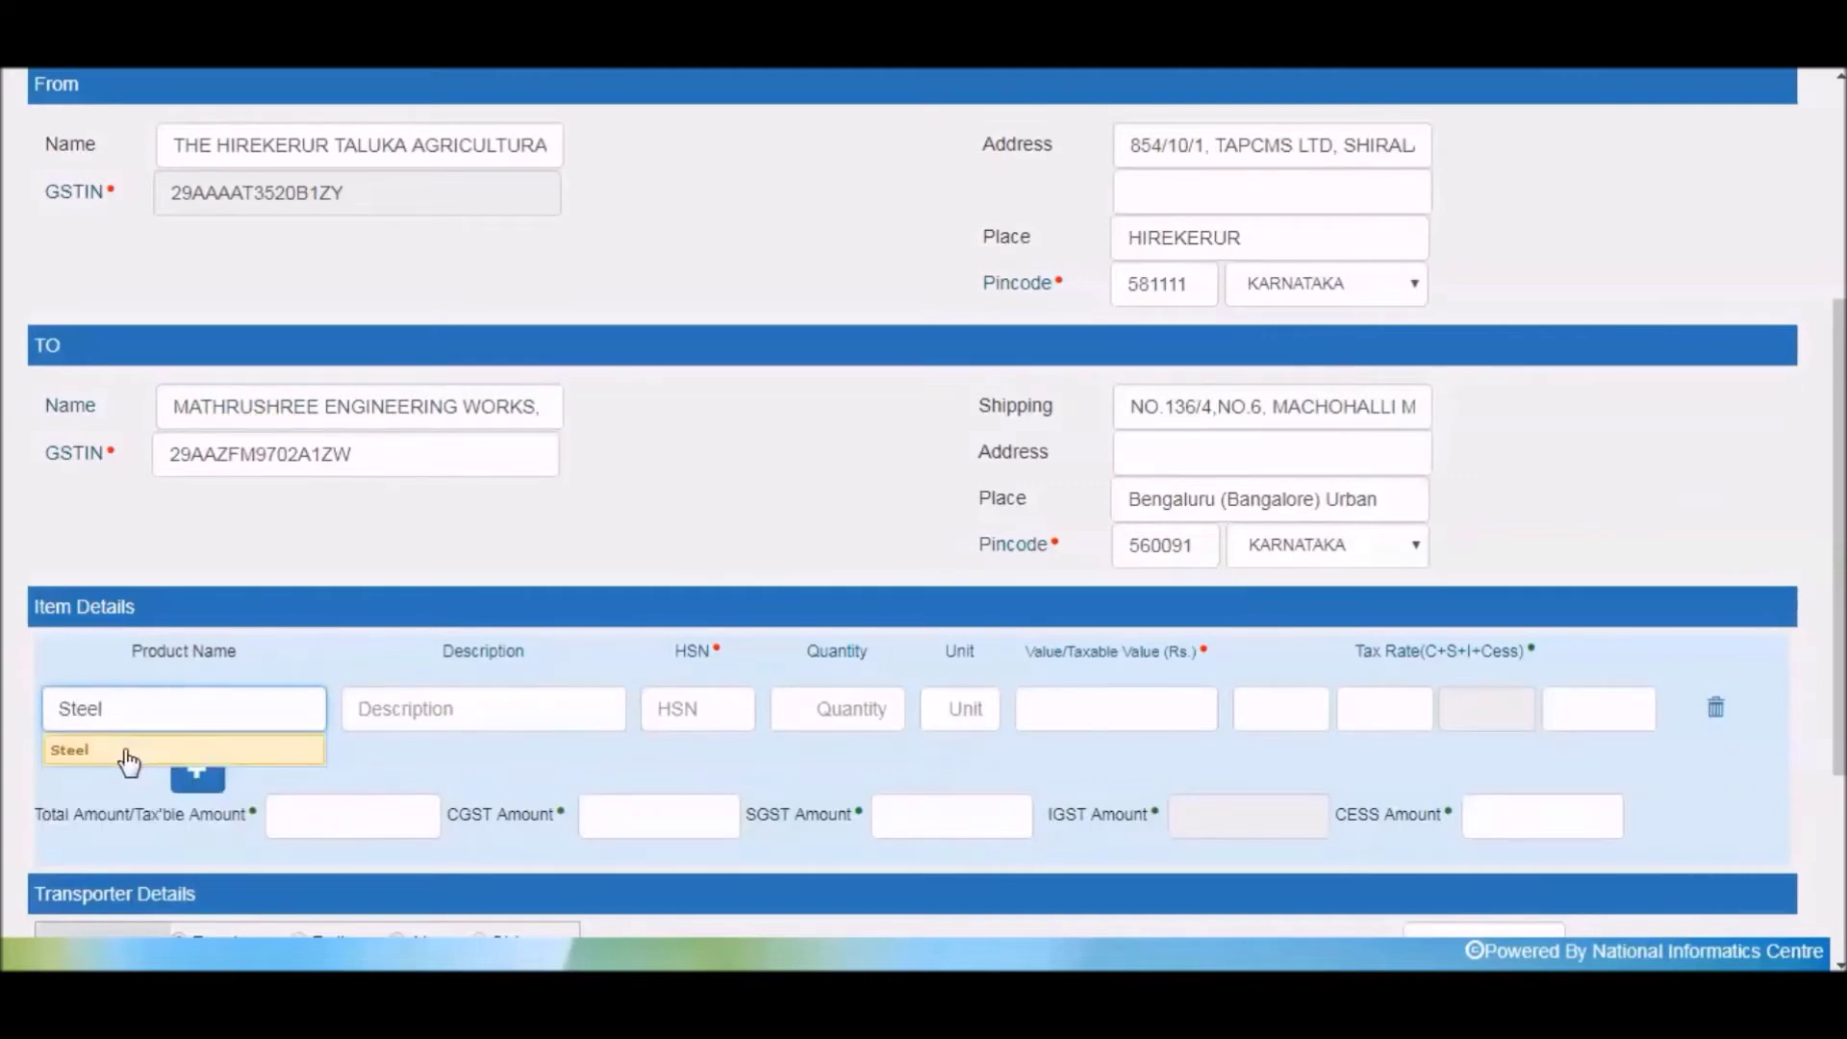
{"action": "left_click", "coordinate": [123, 753]}
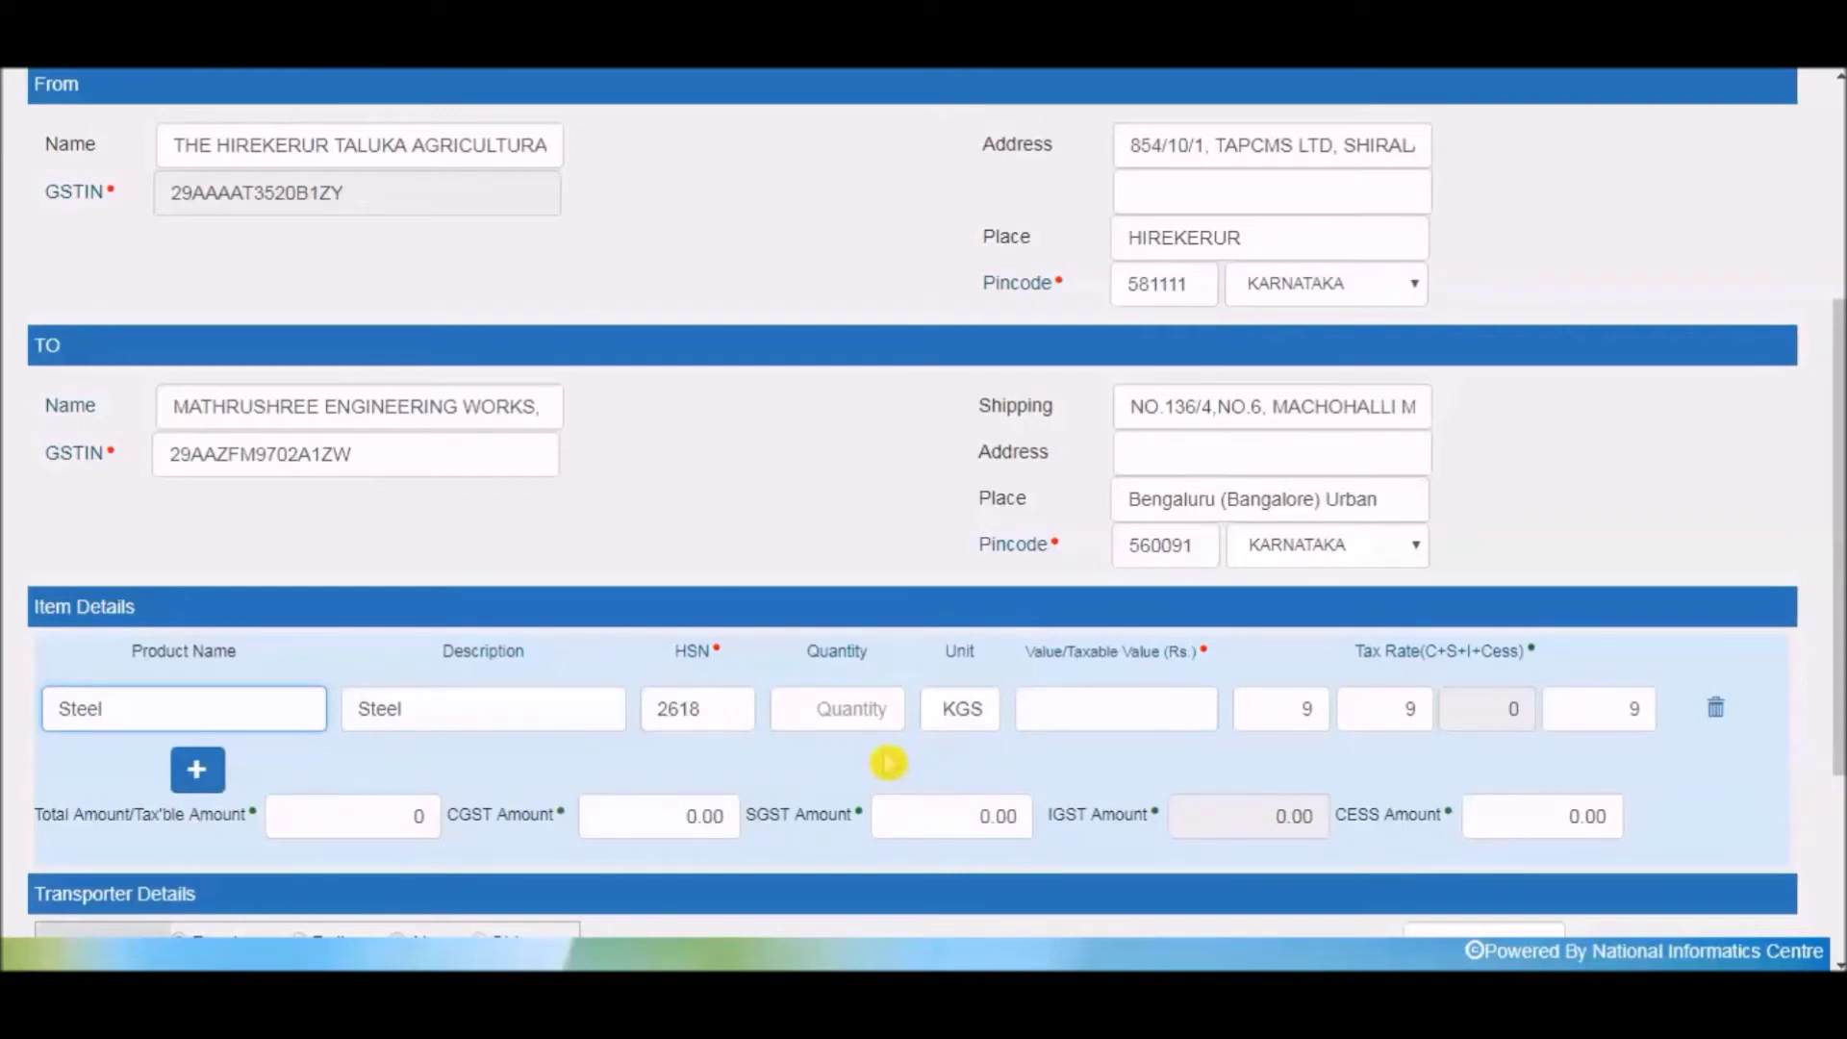
Enter quantity 200 and taxable value 60000 for the Steel item.
{"action": "left_click", "coordinate": [880, 714]}
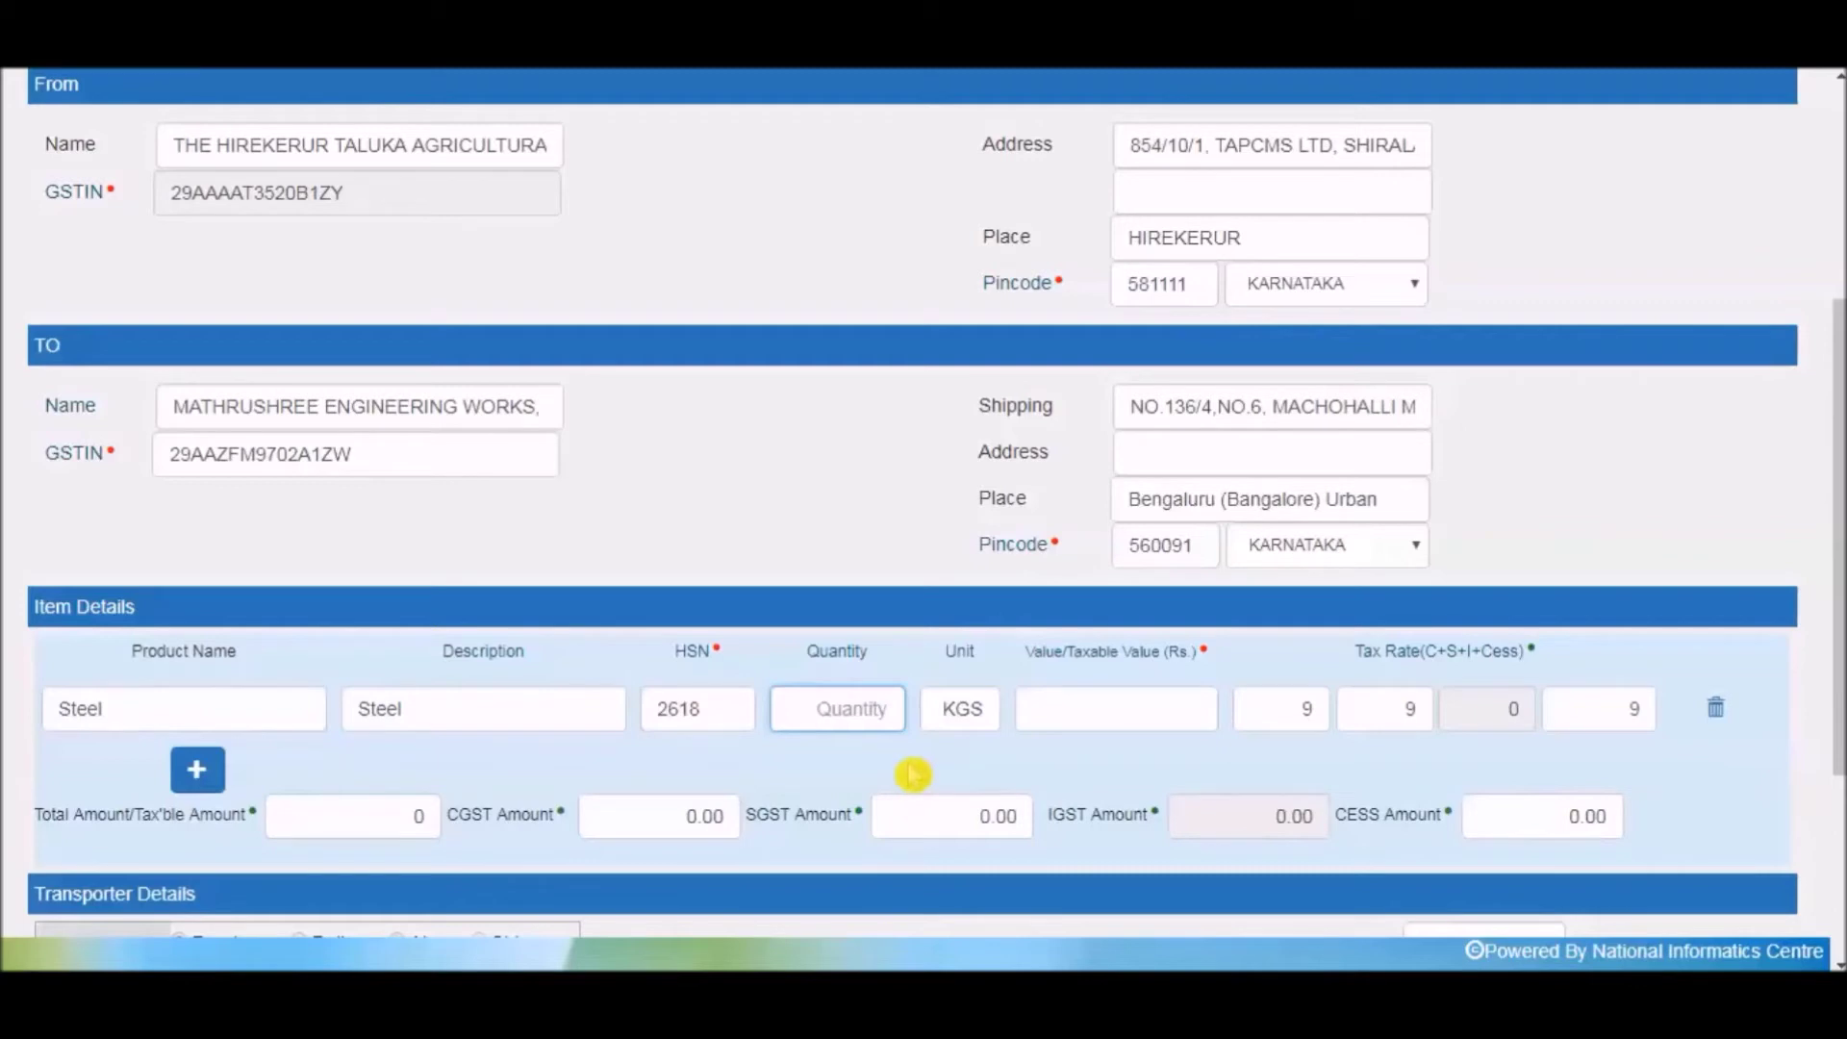
{"action": "type", "text": "200"}
{"action": "key", "text": "Tab"}
{"action": "key", "text": "Tab"}
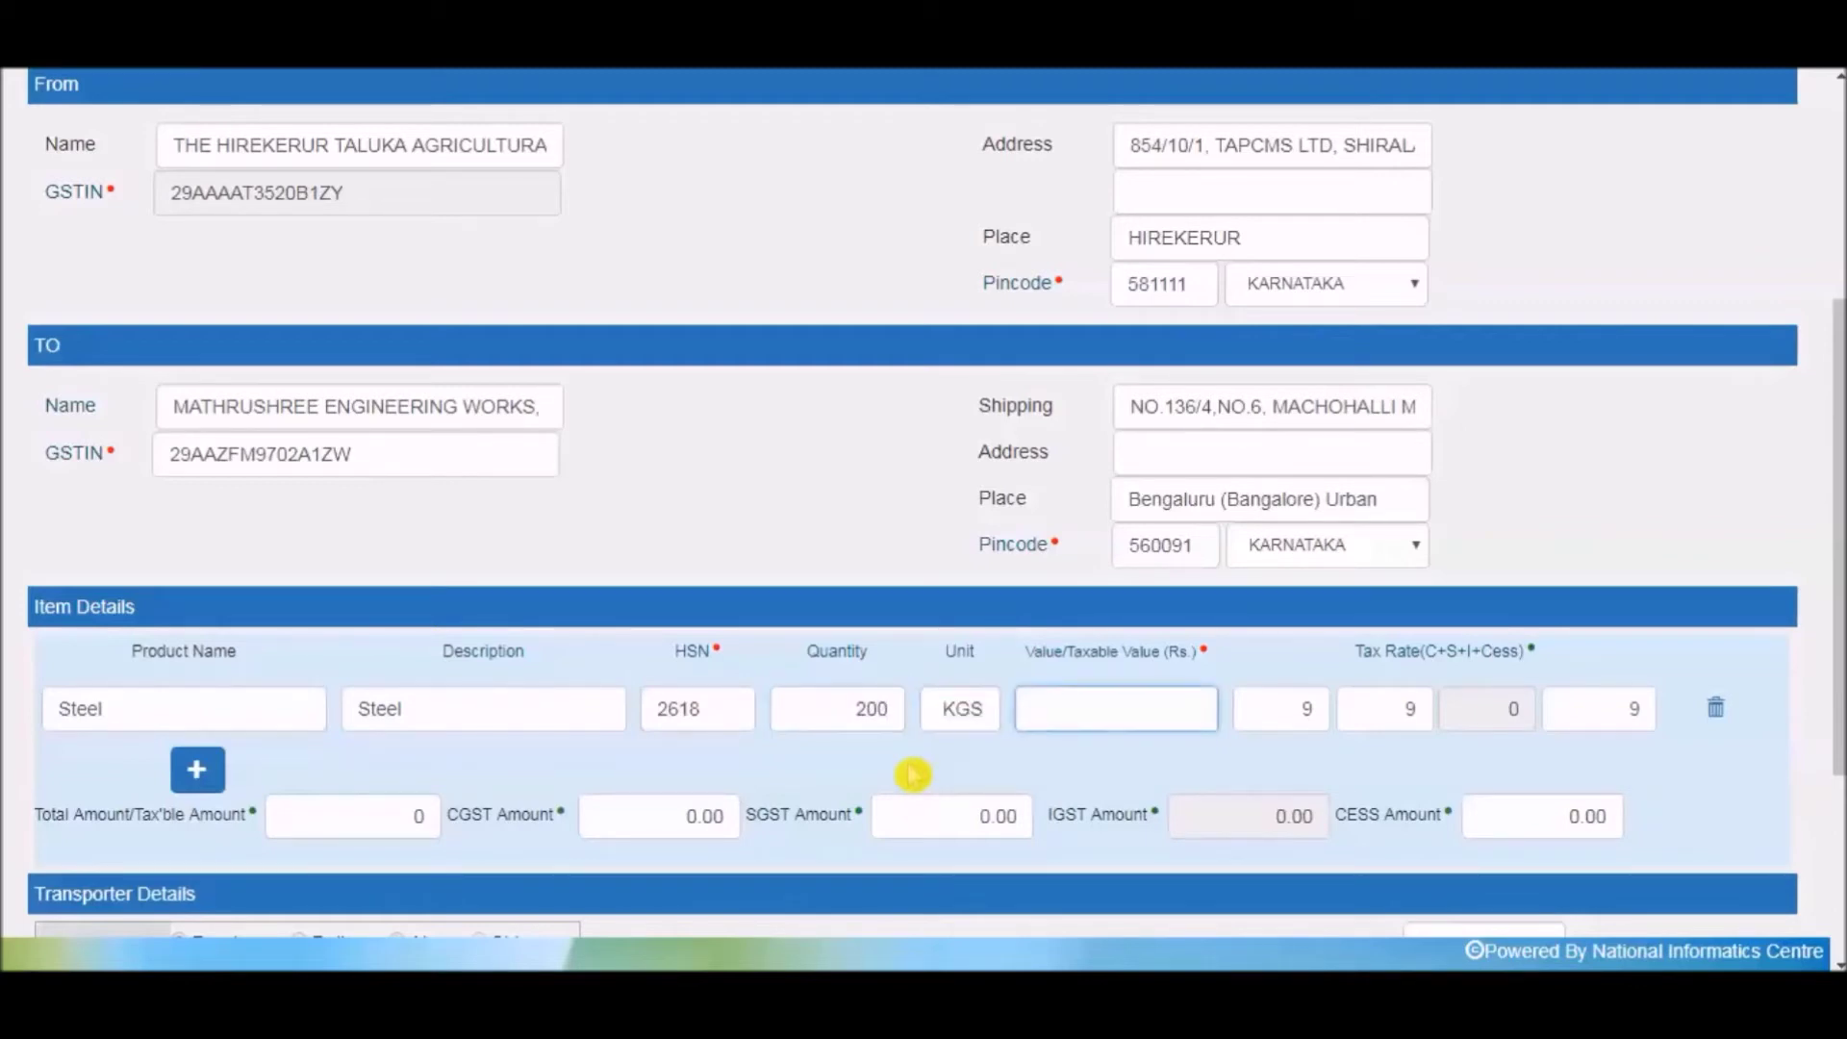
{"action": "type", "text": "60000"}
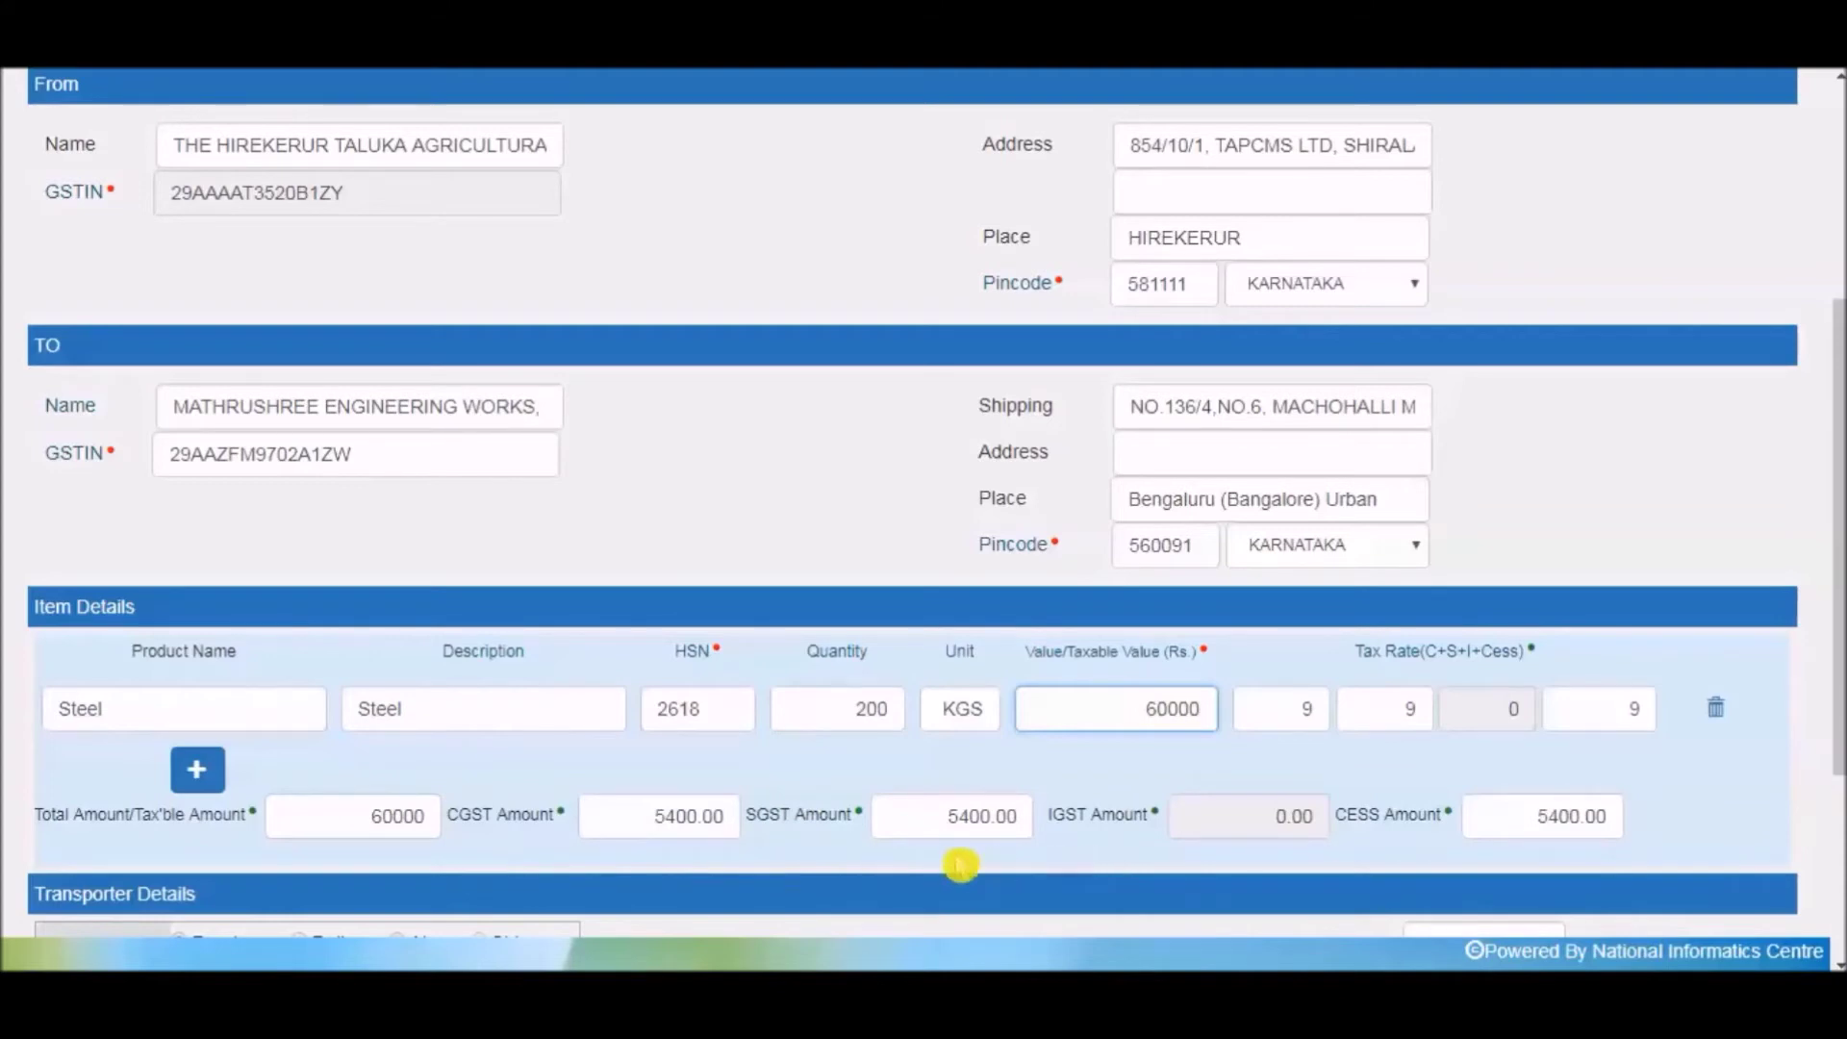
{"action": "scroll", "coordinate": [817, 844], "scroll_direction": "down", "scroll_amount": 2}
{"action": "scroll", "coordinate": [852, 833], "scroll_direction": "down", "scroll_amount": 2}
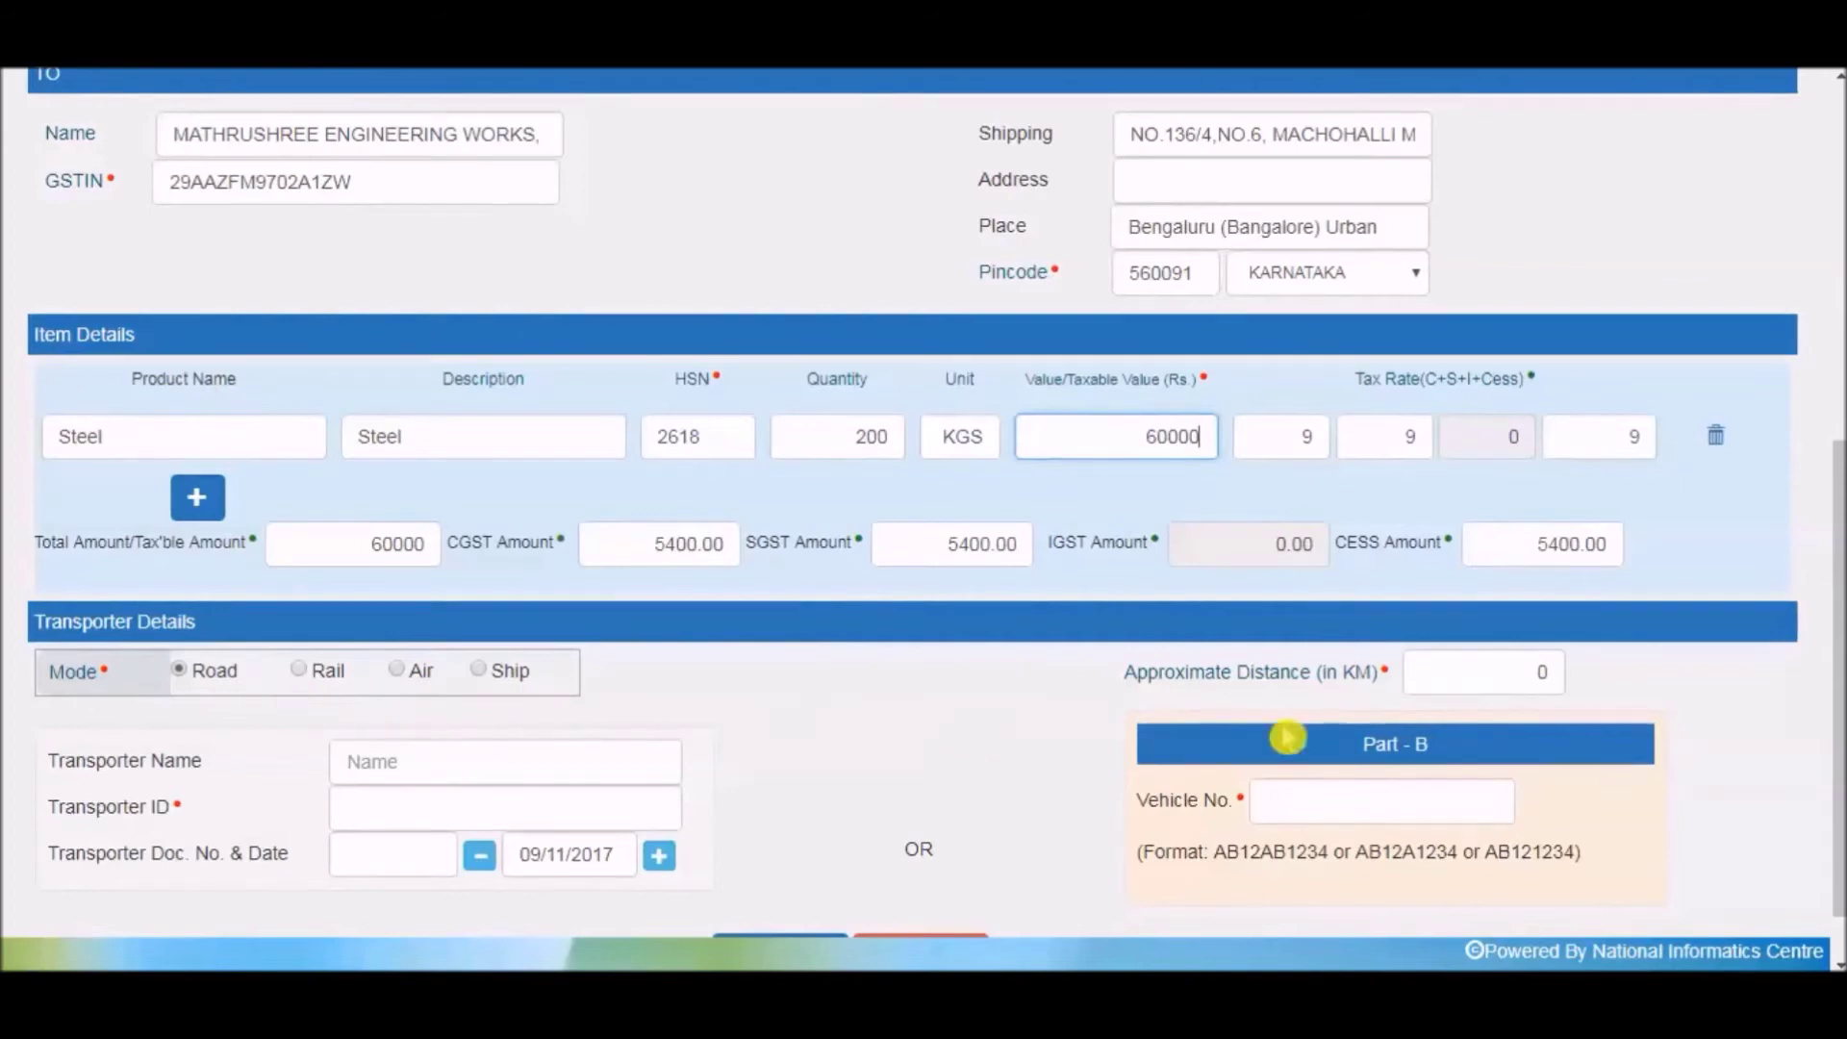
{"action": "left_click", "coordinate": [1546, 673]}
{"action": "key", "text": "BackSpace"}
{"action": "type", "text": "248"}
{"action": "key", "text": "BackSpace"}
{"action": "type", "text": "3"}
{"action": "left_click", "coordinate": [1532, 671]}
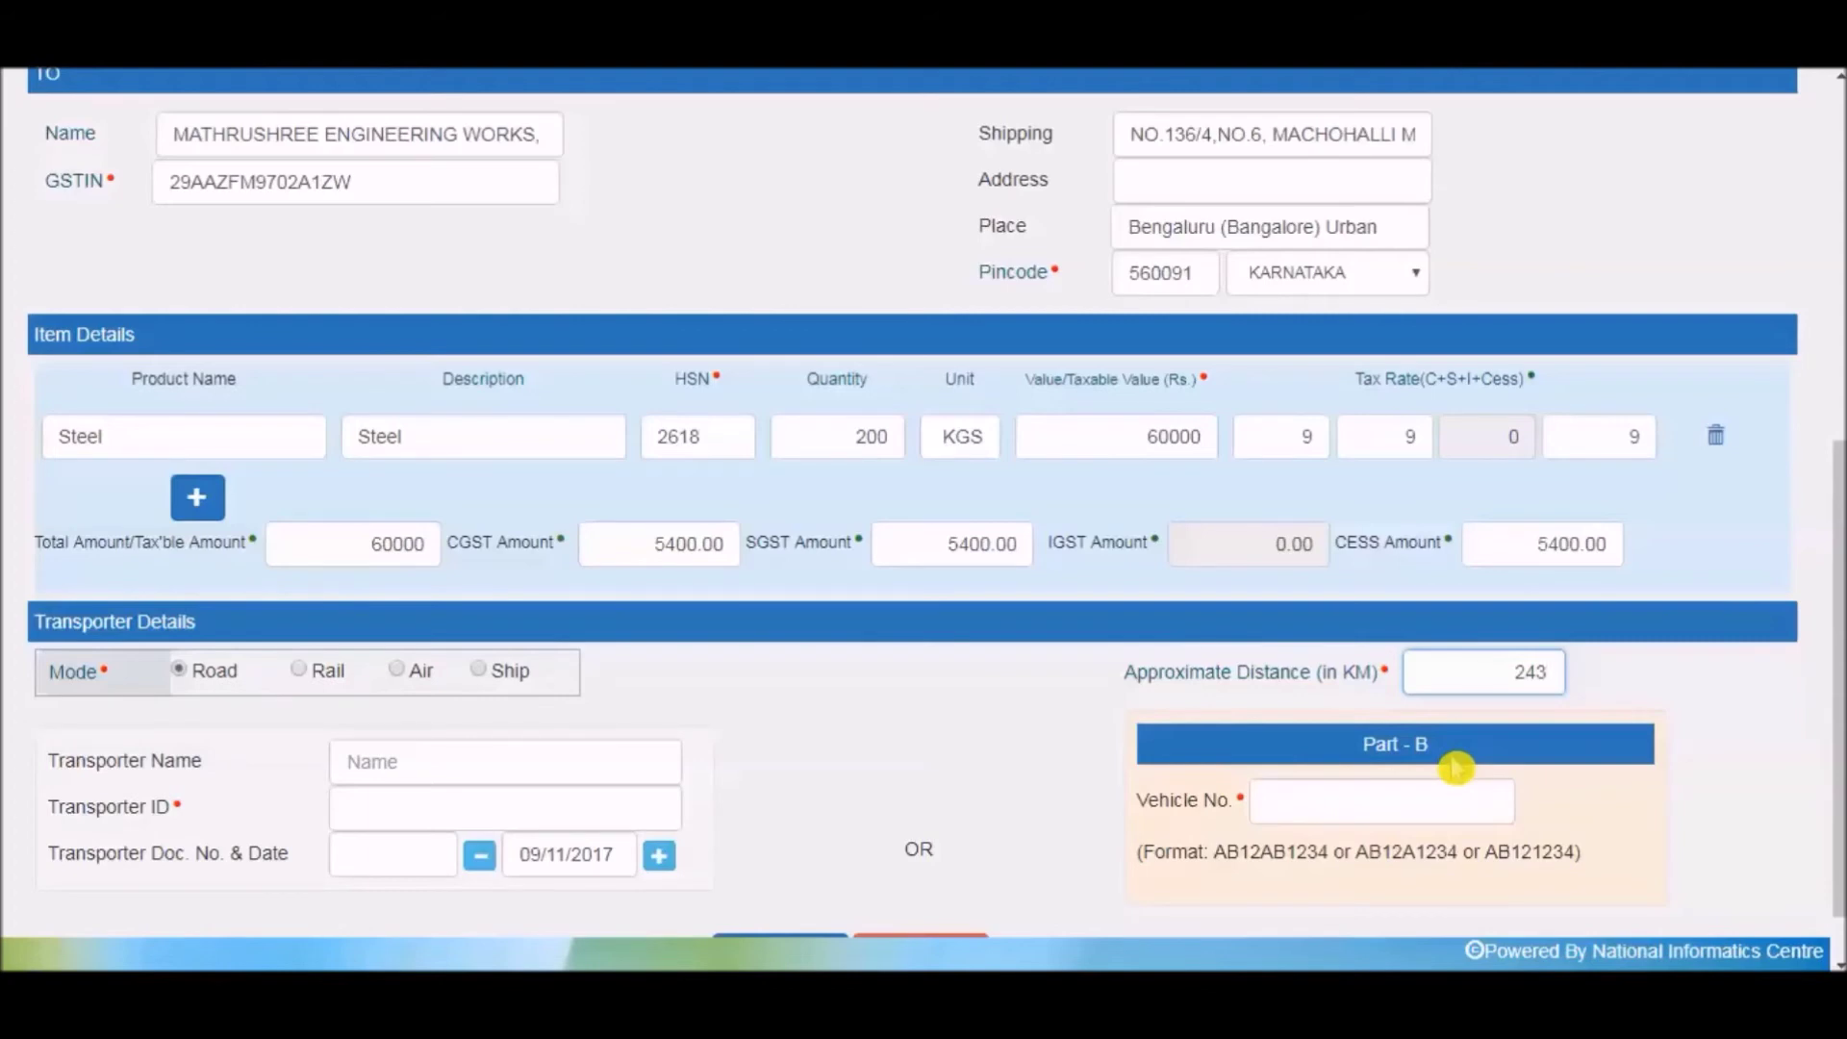
{"action": "left_click", "coordinate": [1417, 799]}
{"action": "type", "text": "KA14"}
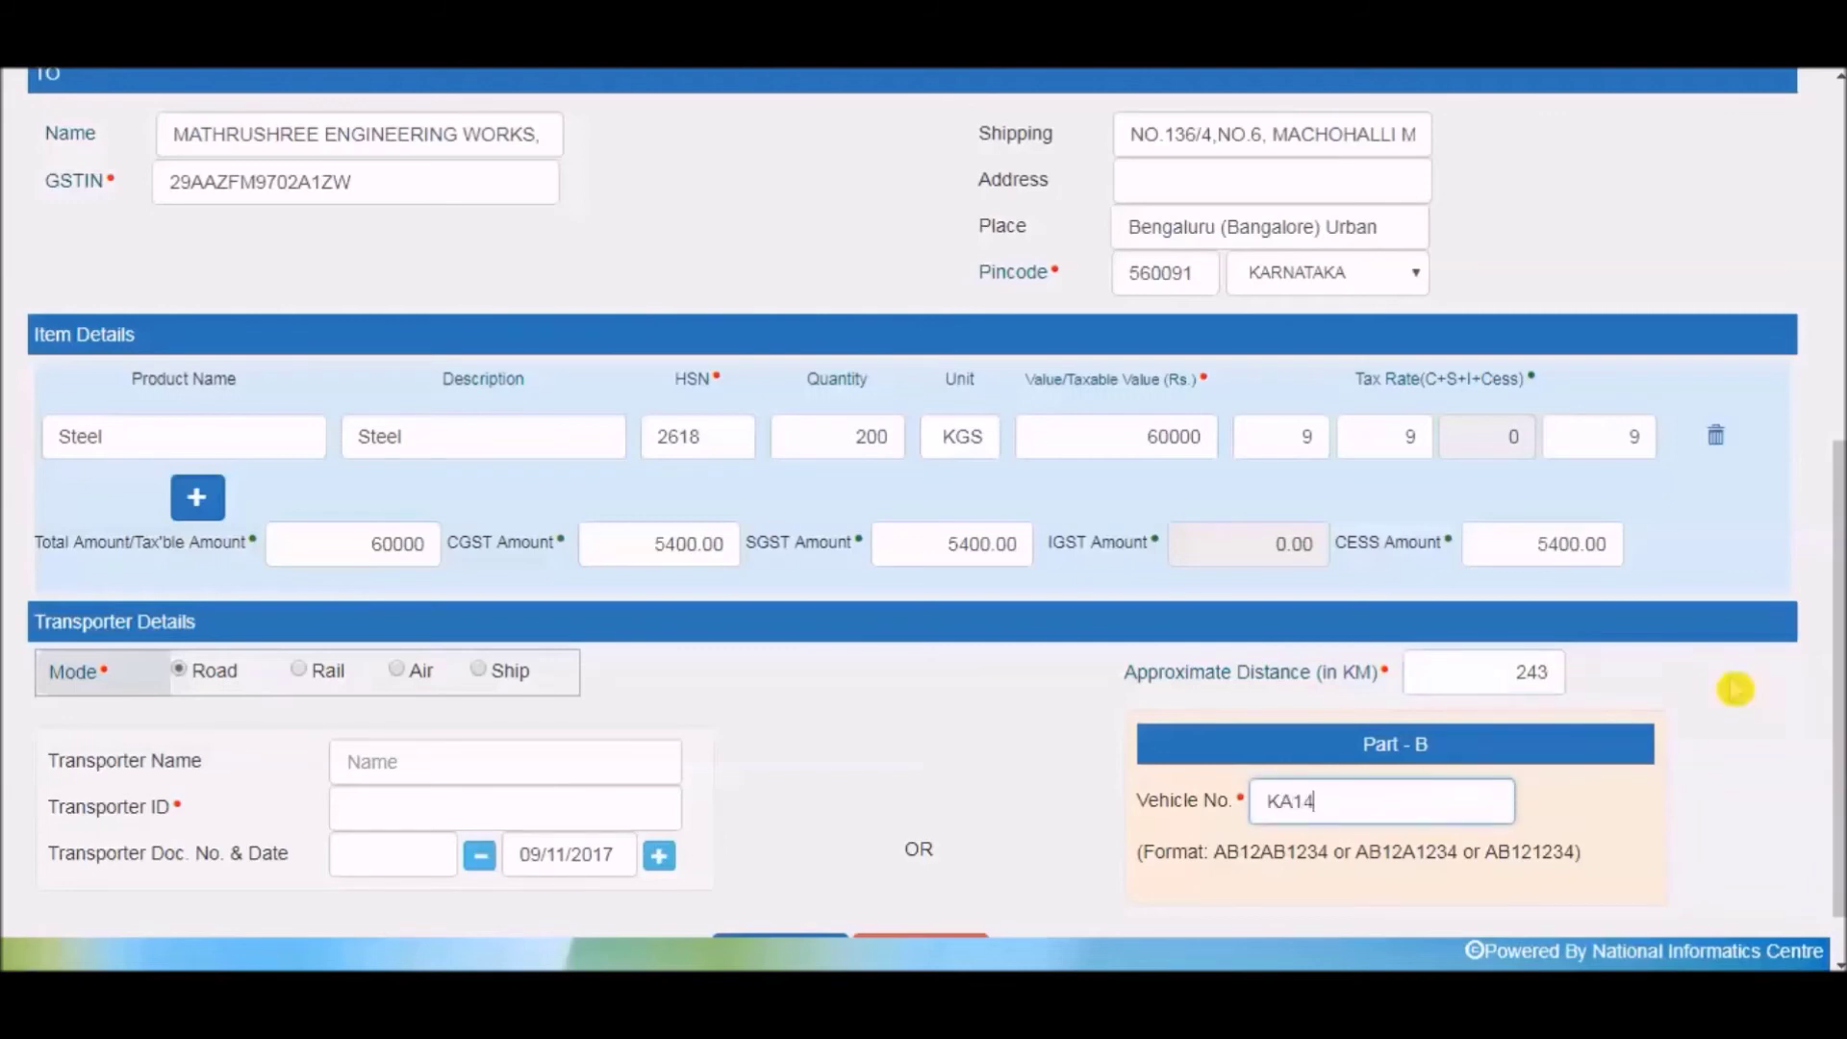
{"action": "type", "text": "JG1257"}
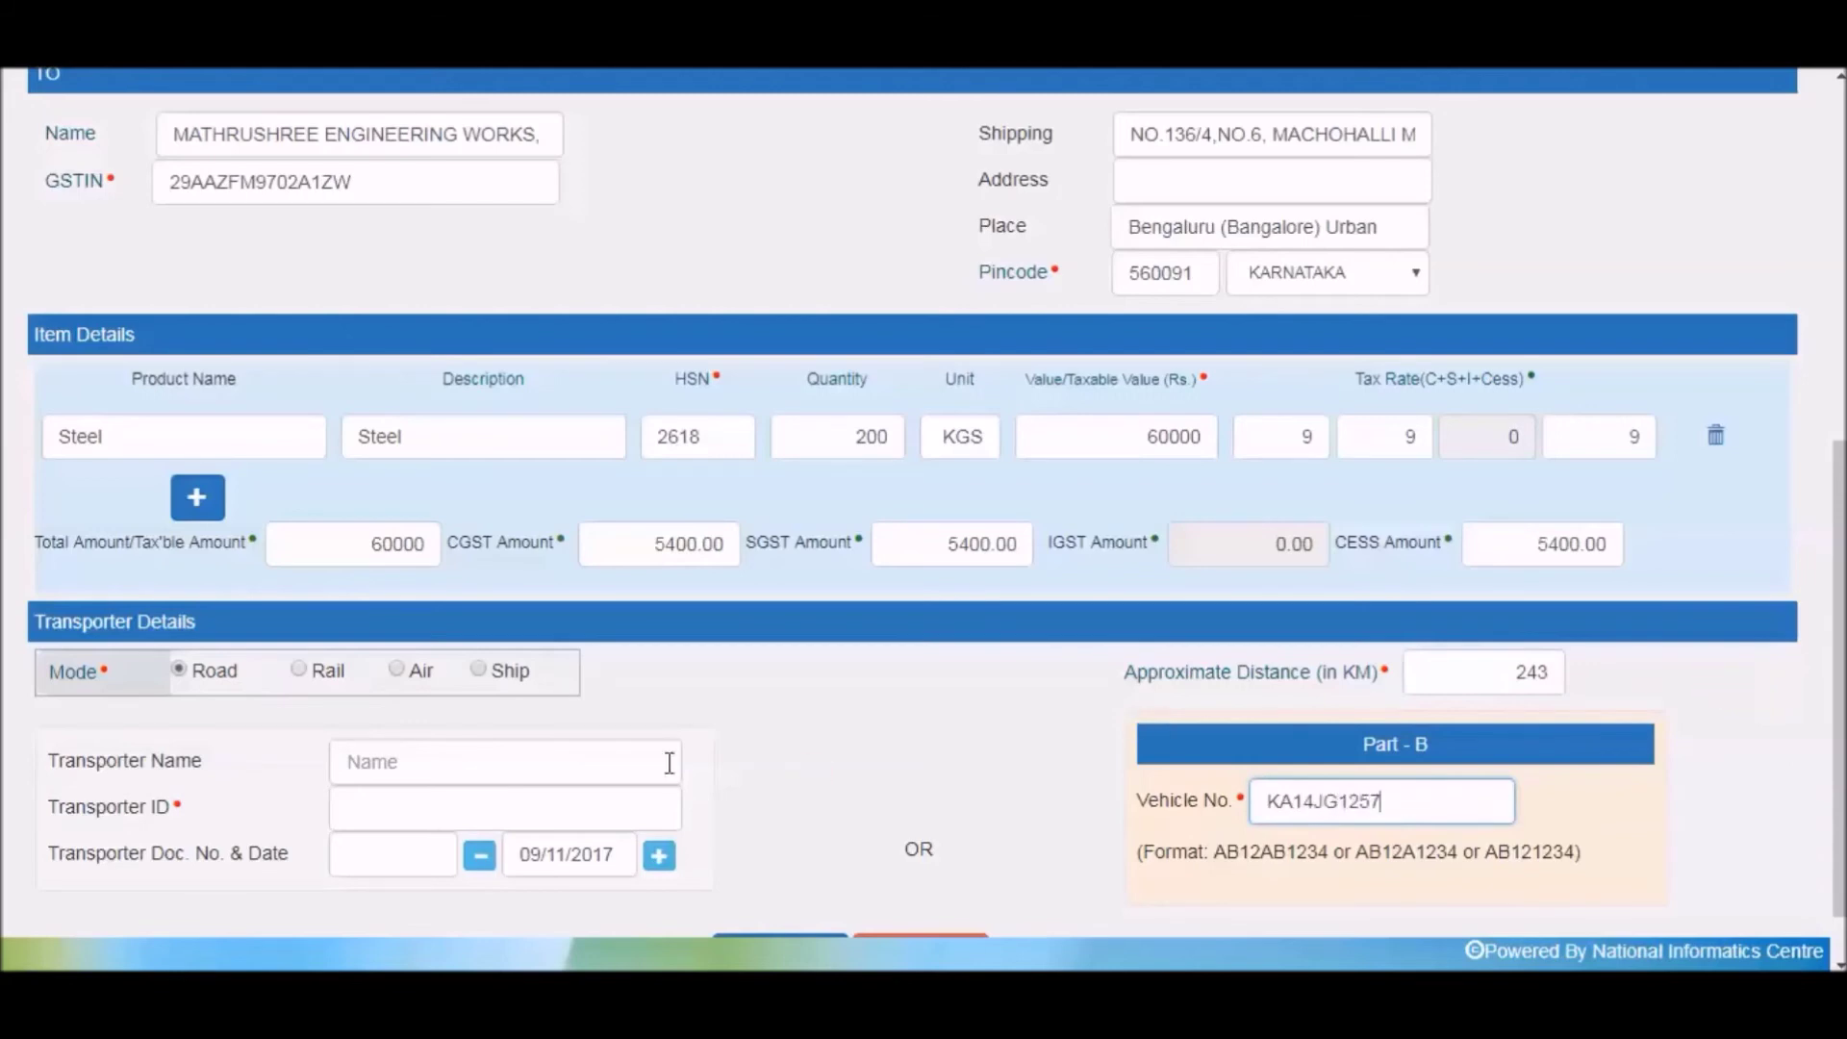
Clear the suggested transporter name and set Transporter ID to the sender's own GSTIN.
{"action": "left_click", "coordinate": [522, 761]}
{"action": "type", "text": "A"}
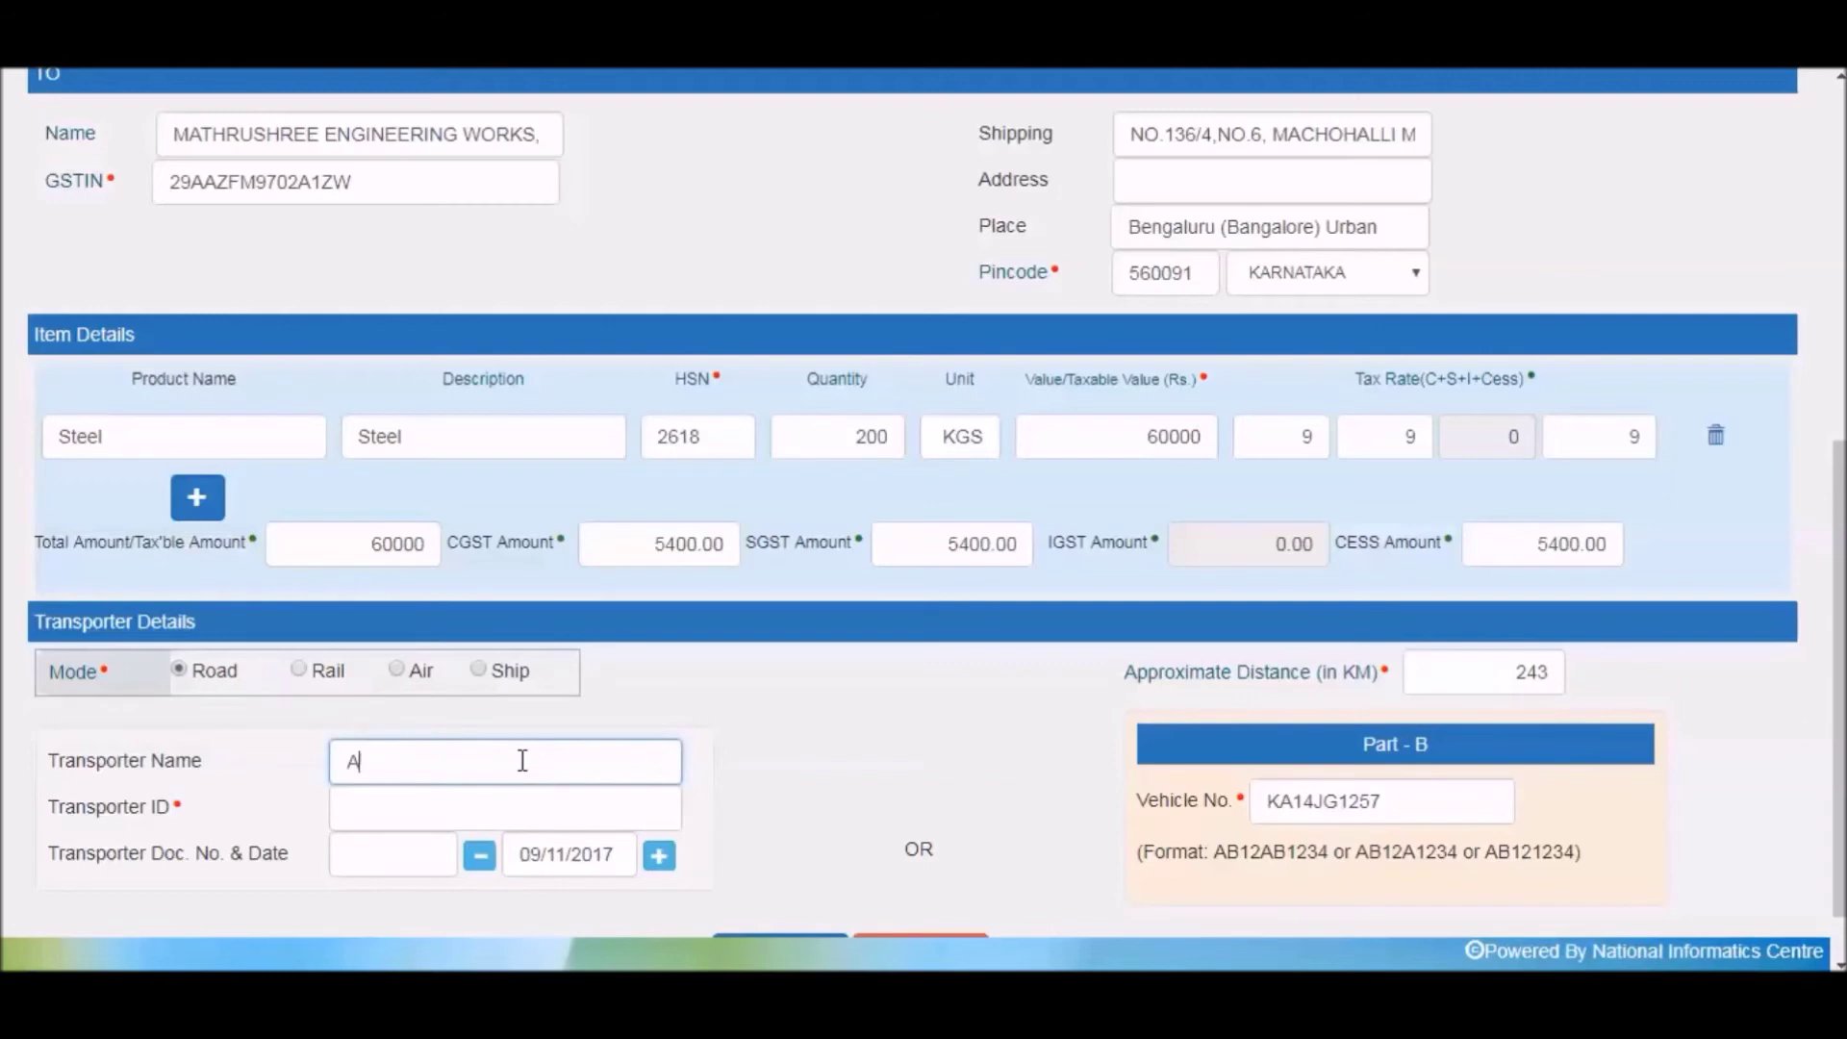
{"action": "type", "text": "L"}
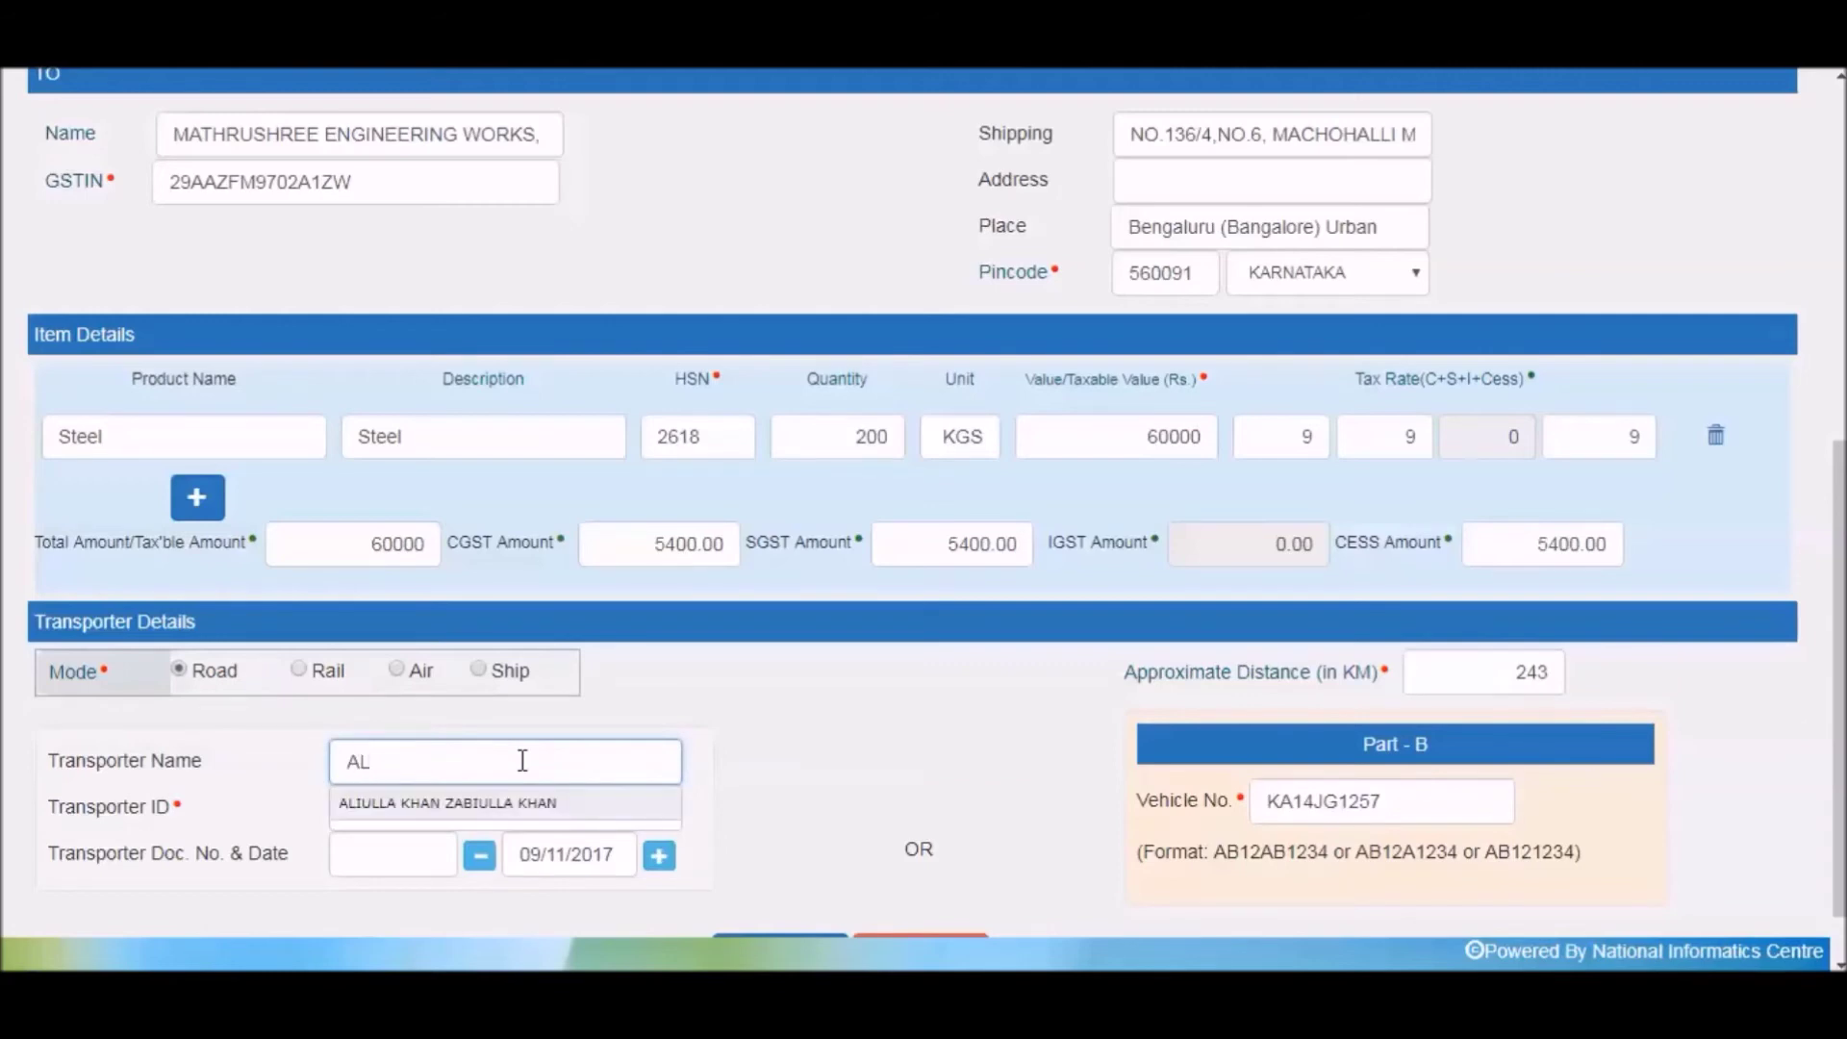
{"action": "left_click", "coordinate": [535, 803]}
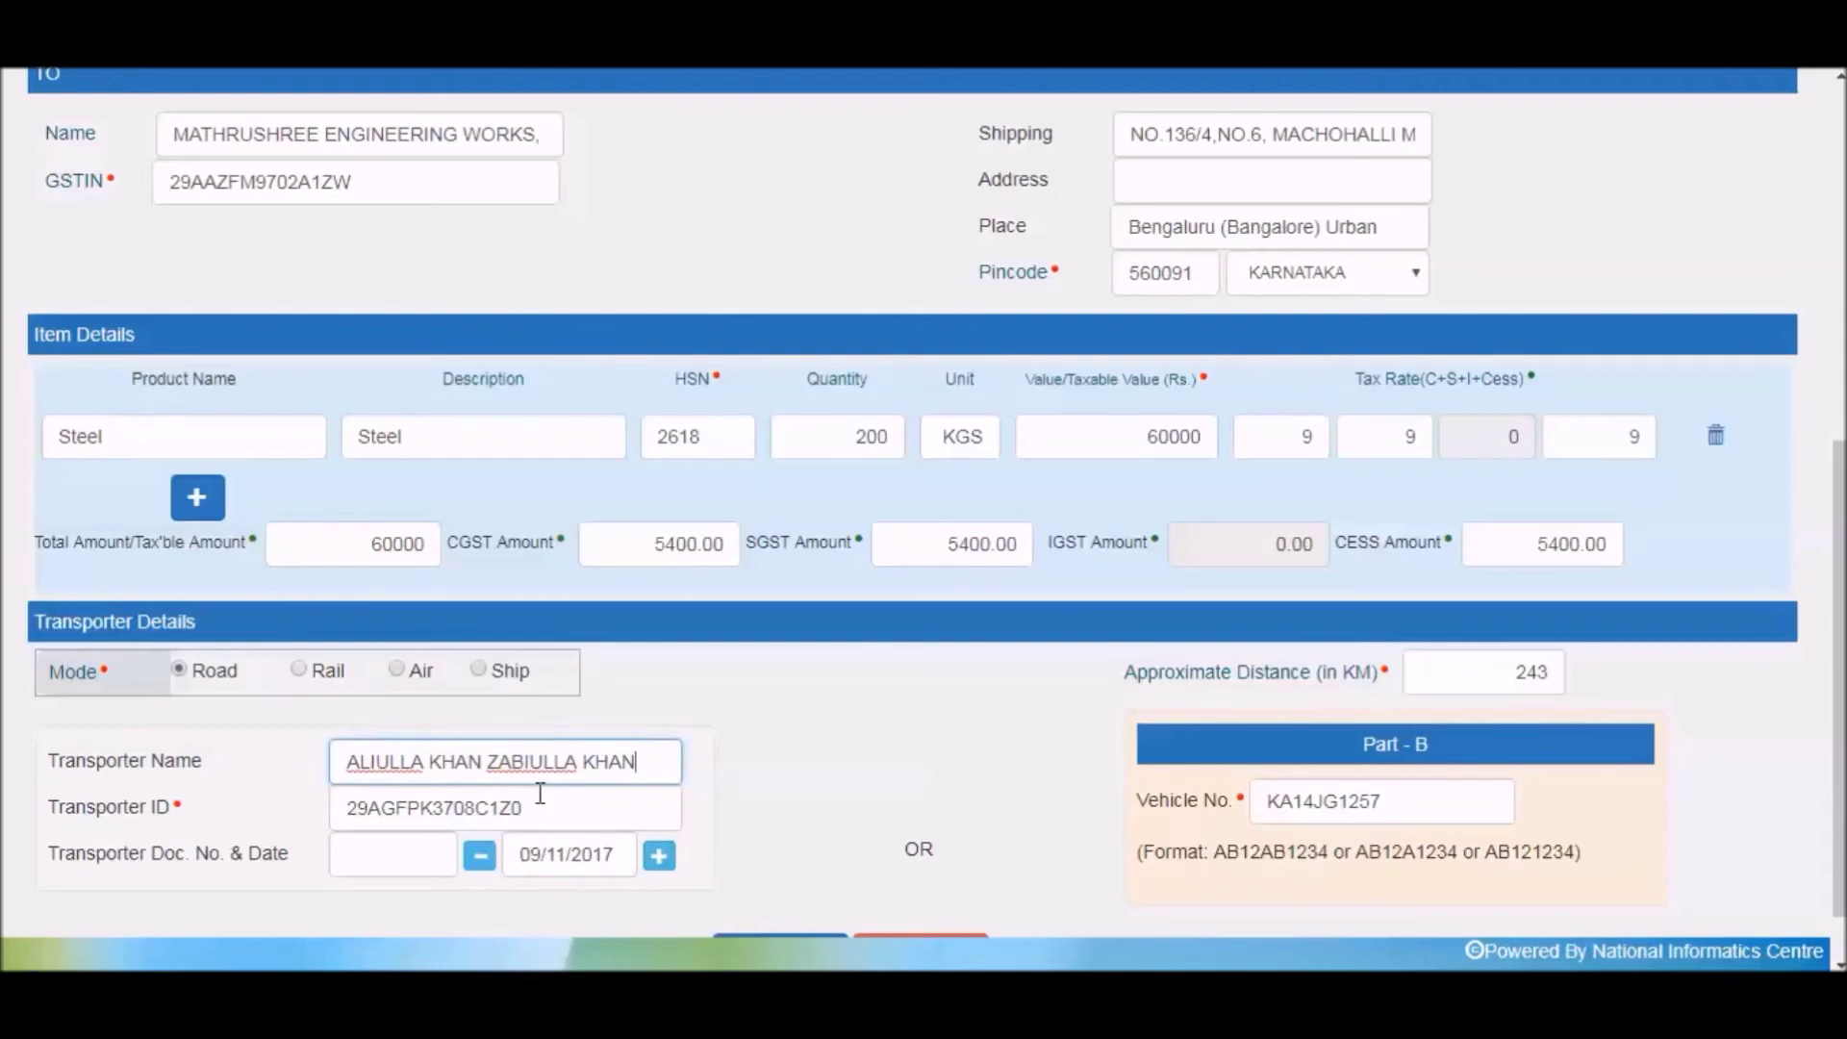
{"action": "key", "text": "ctrl+a"}
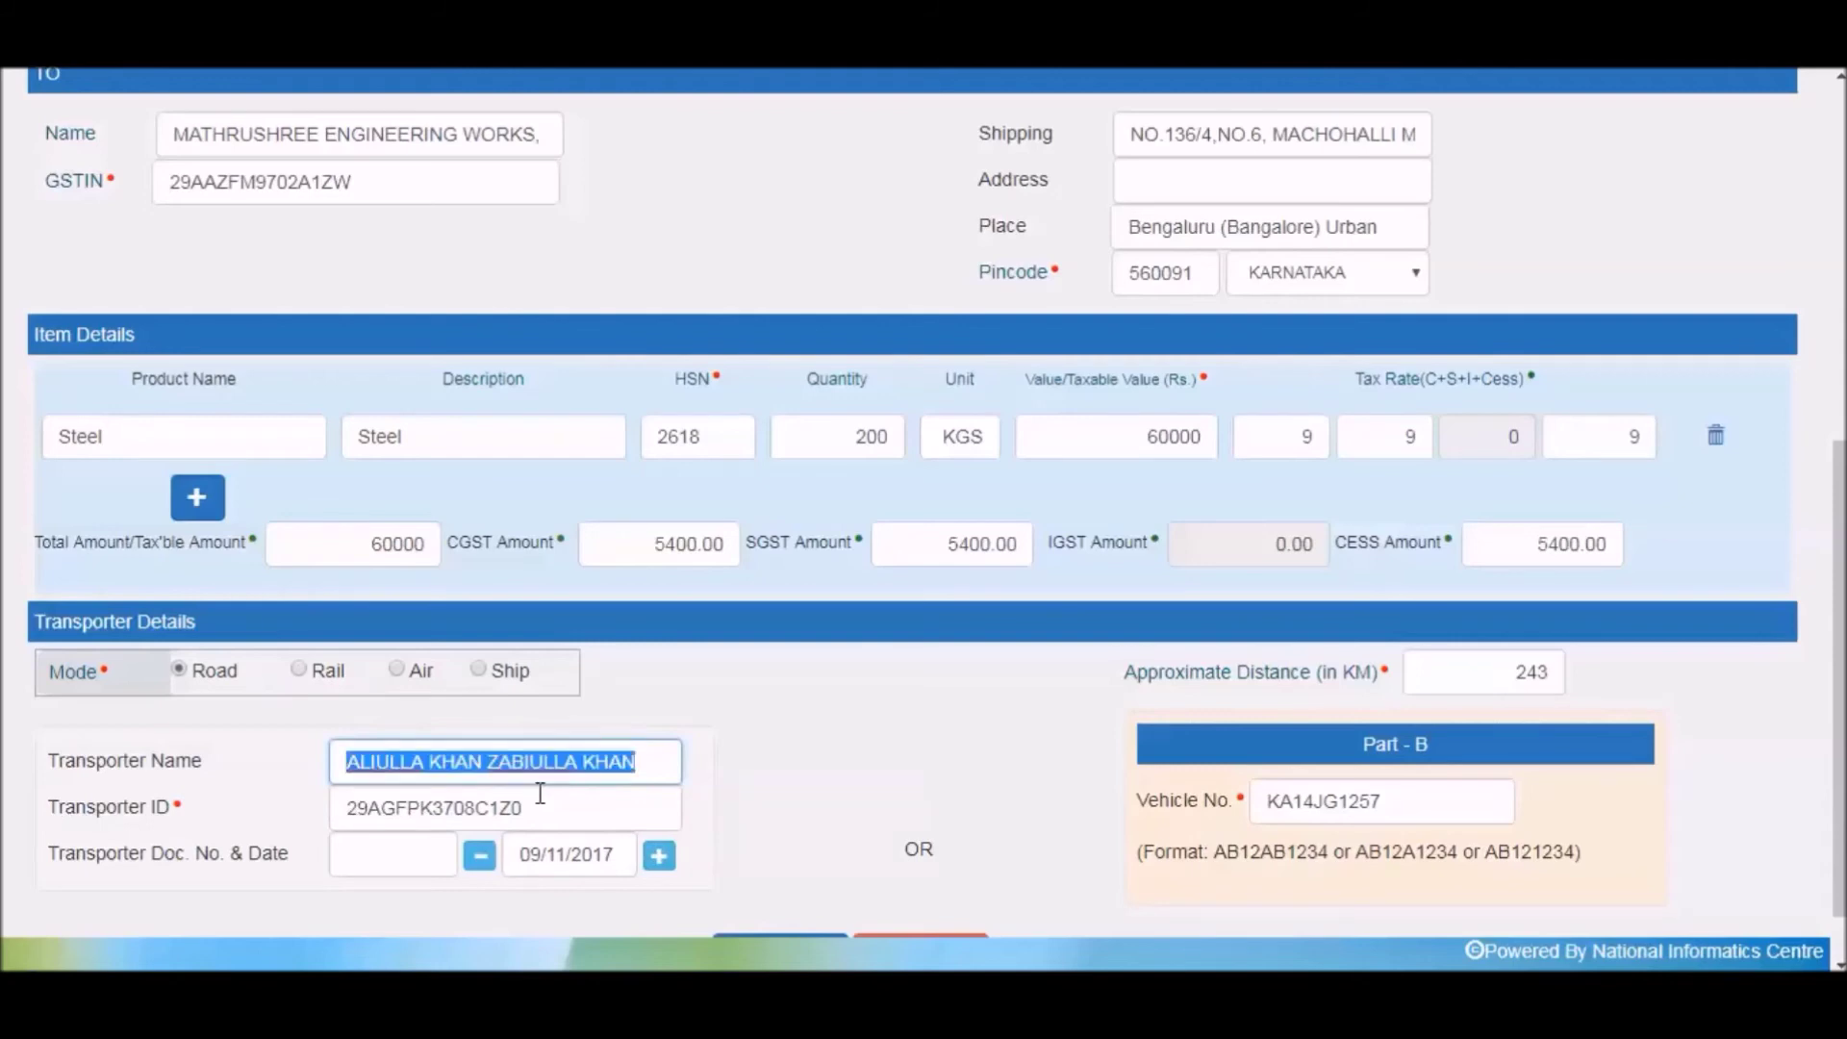
{"action": "key", "text": "BackSpace"}
{"action": "left_click", "coordinate": [554, 813]}
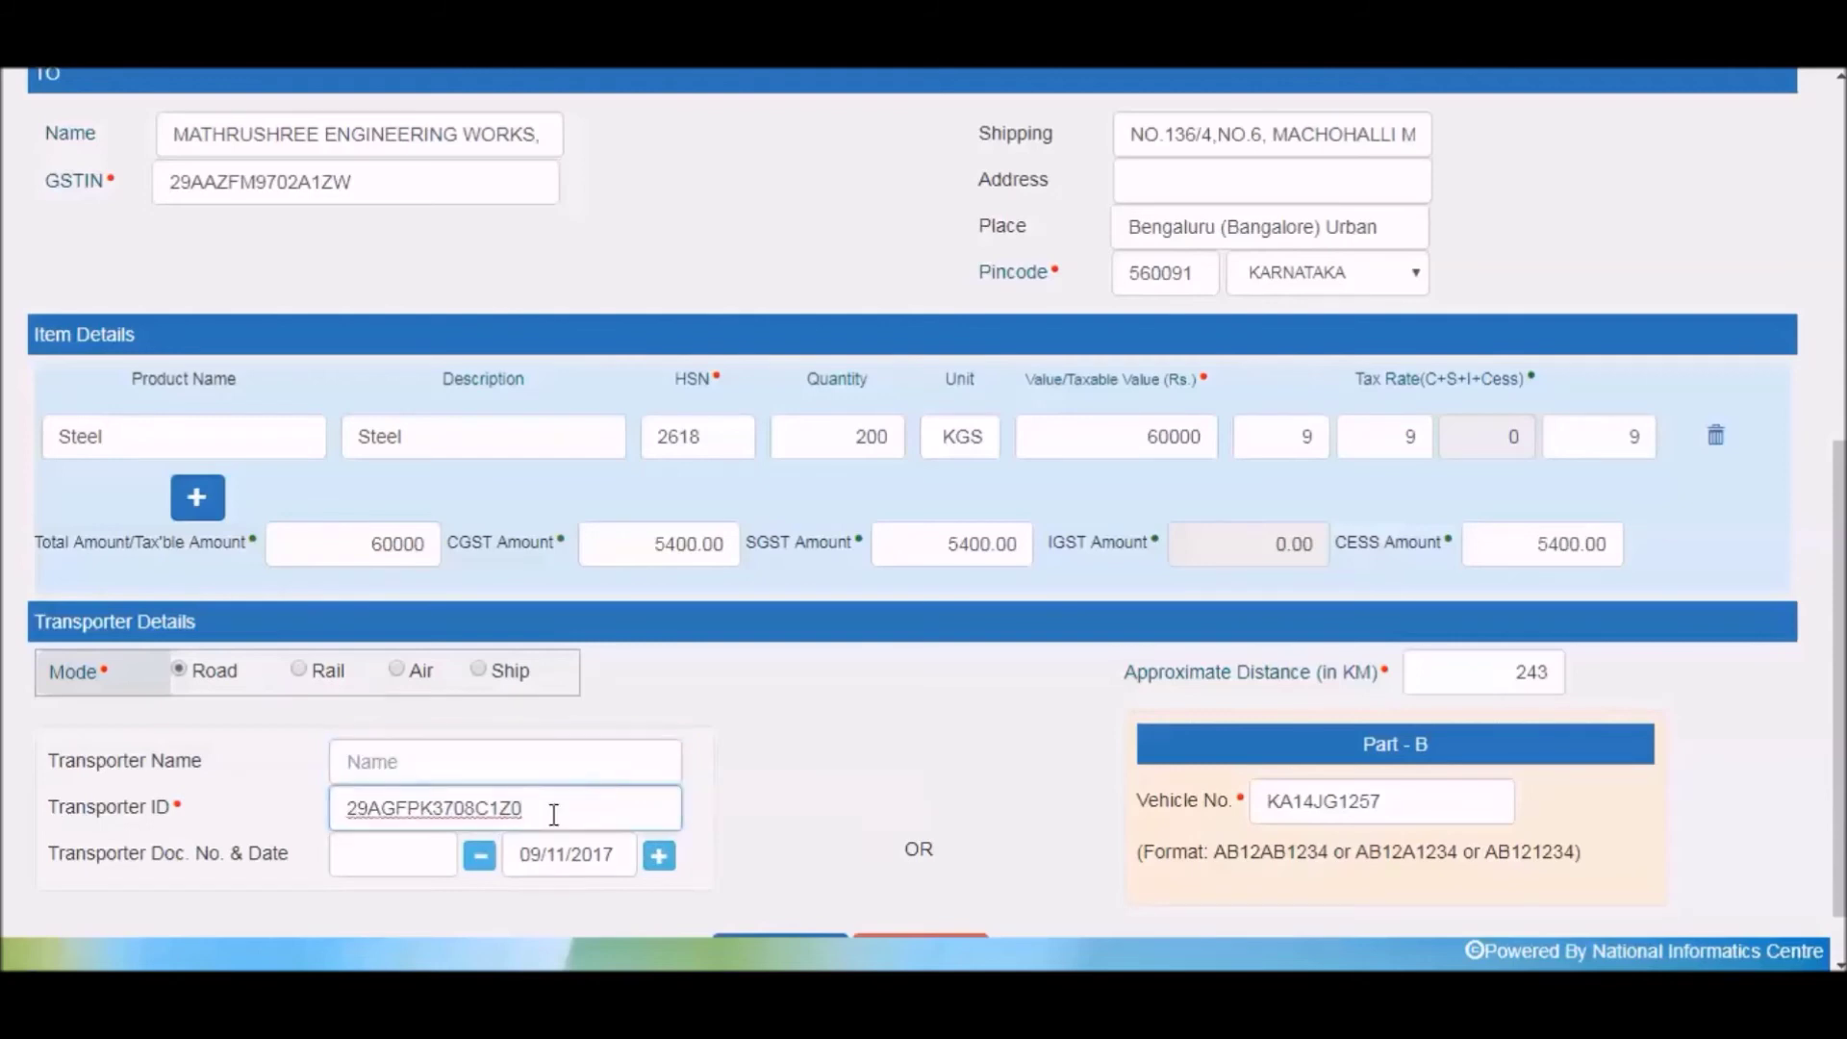
{"action": "key", "text": "ctrl+a"}
{"action": "key", "text": "BackSpace"}
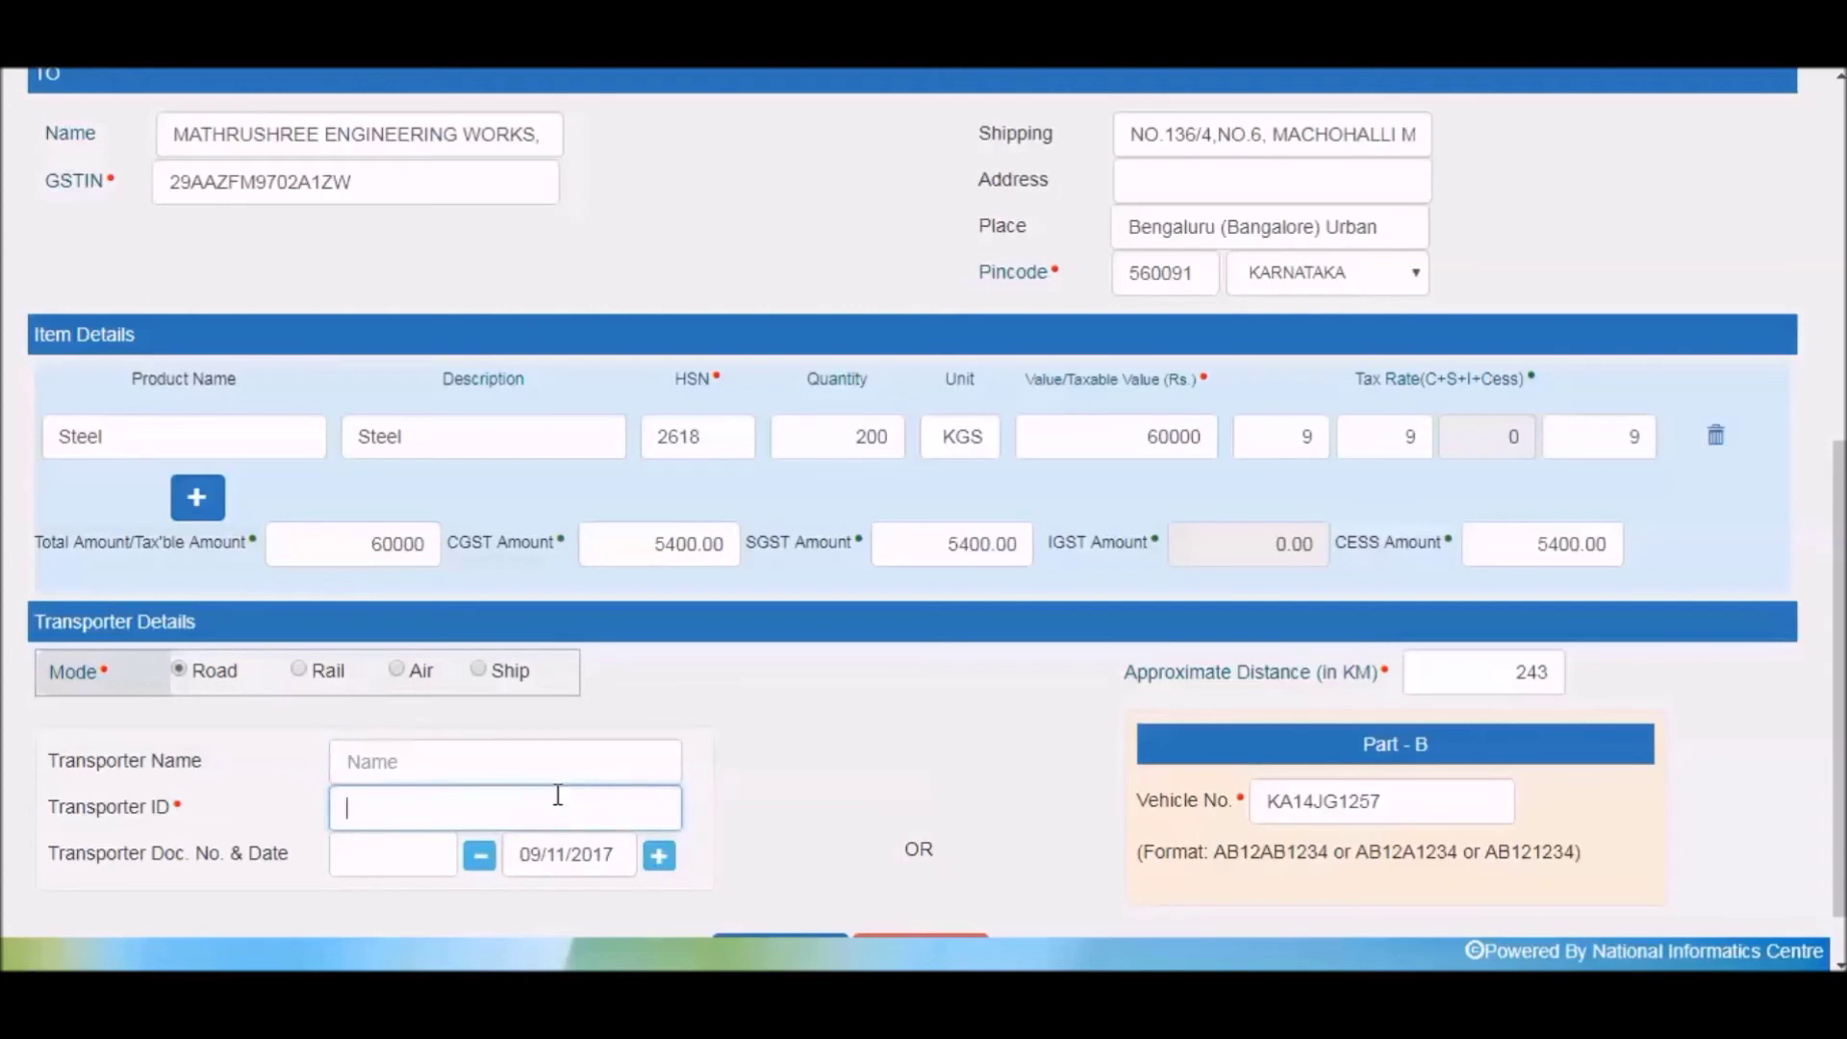
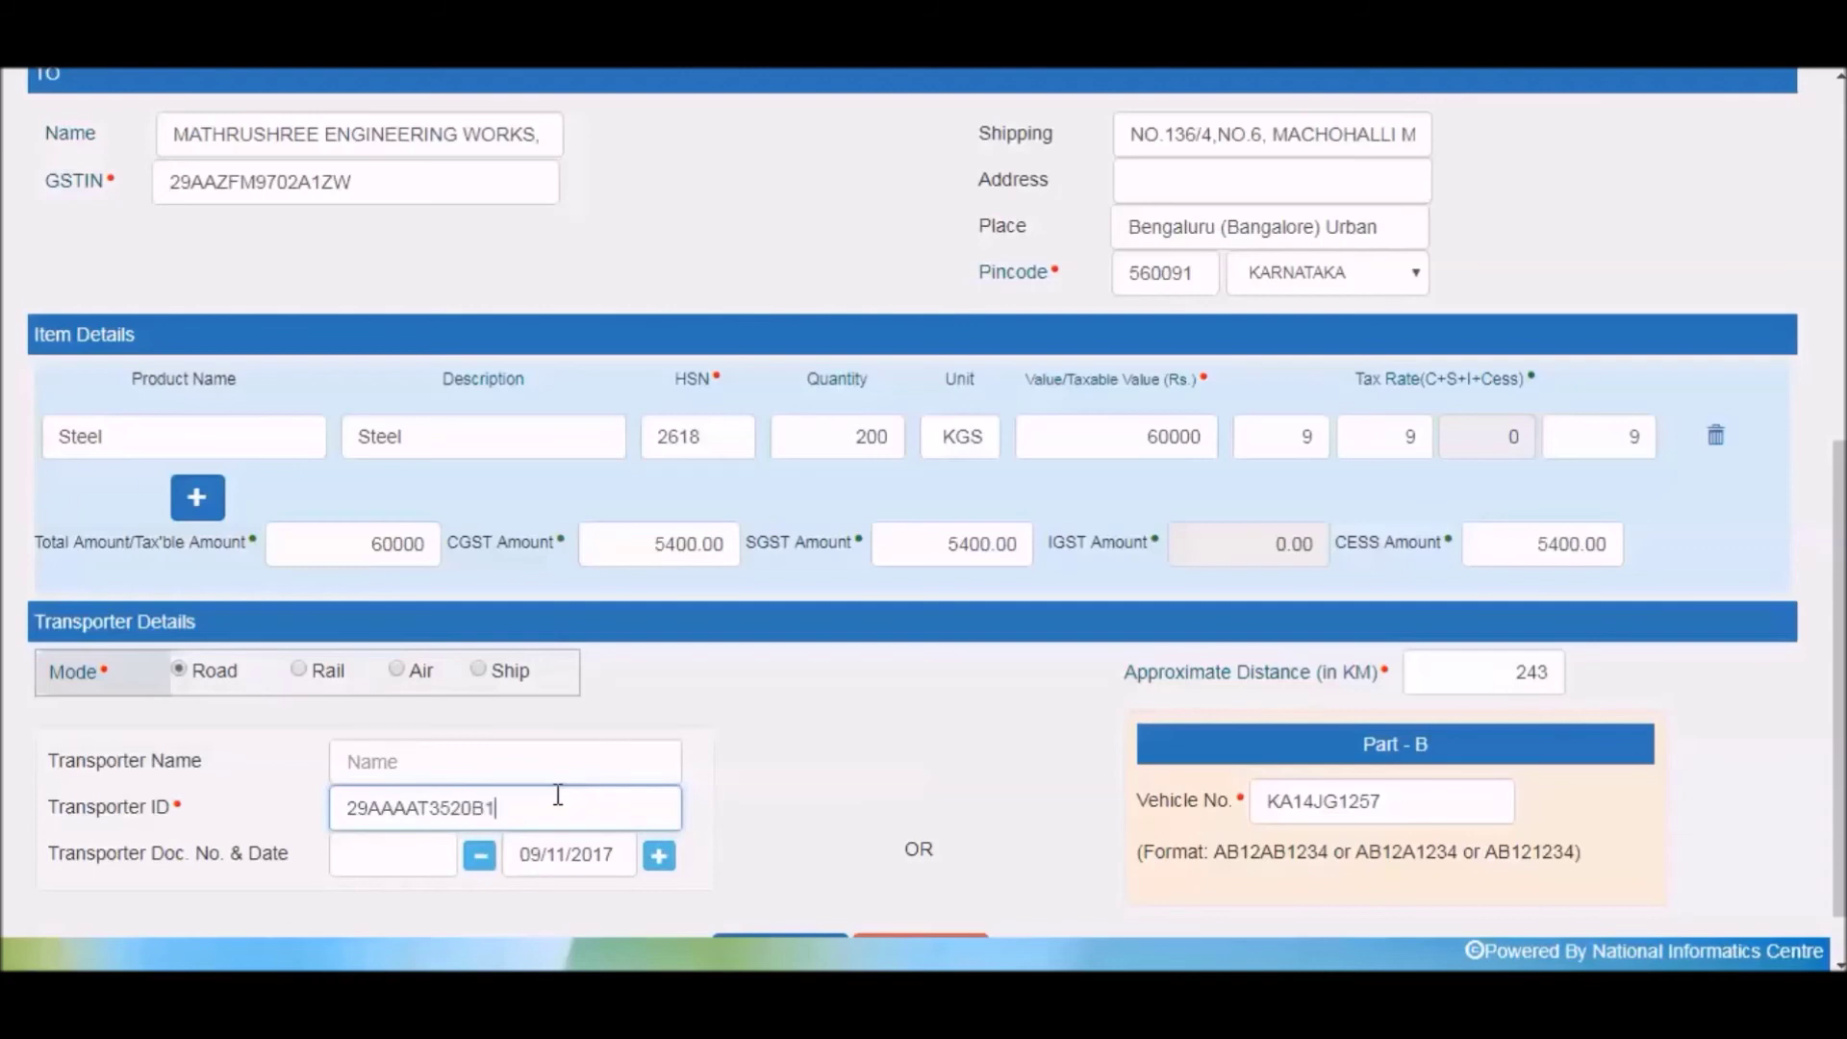
Enter 3245 as the transporter document number.
{"action": "left_click", "coordinate": [421, 853]}
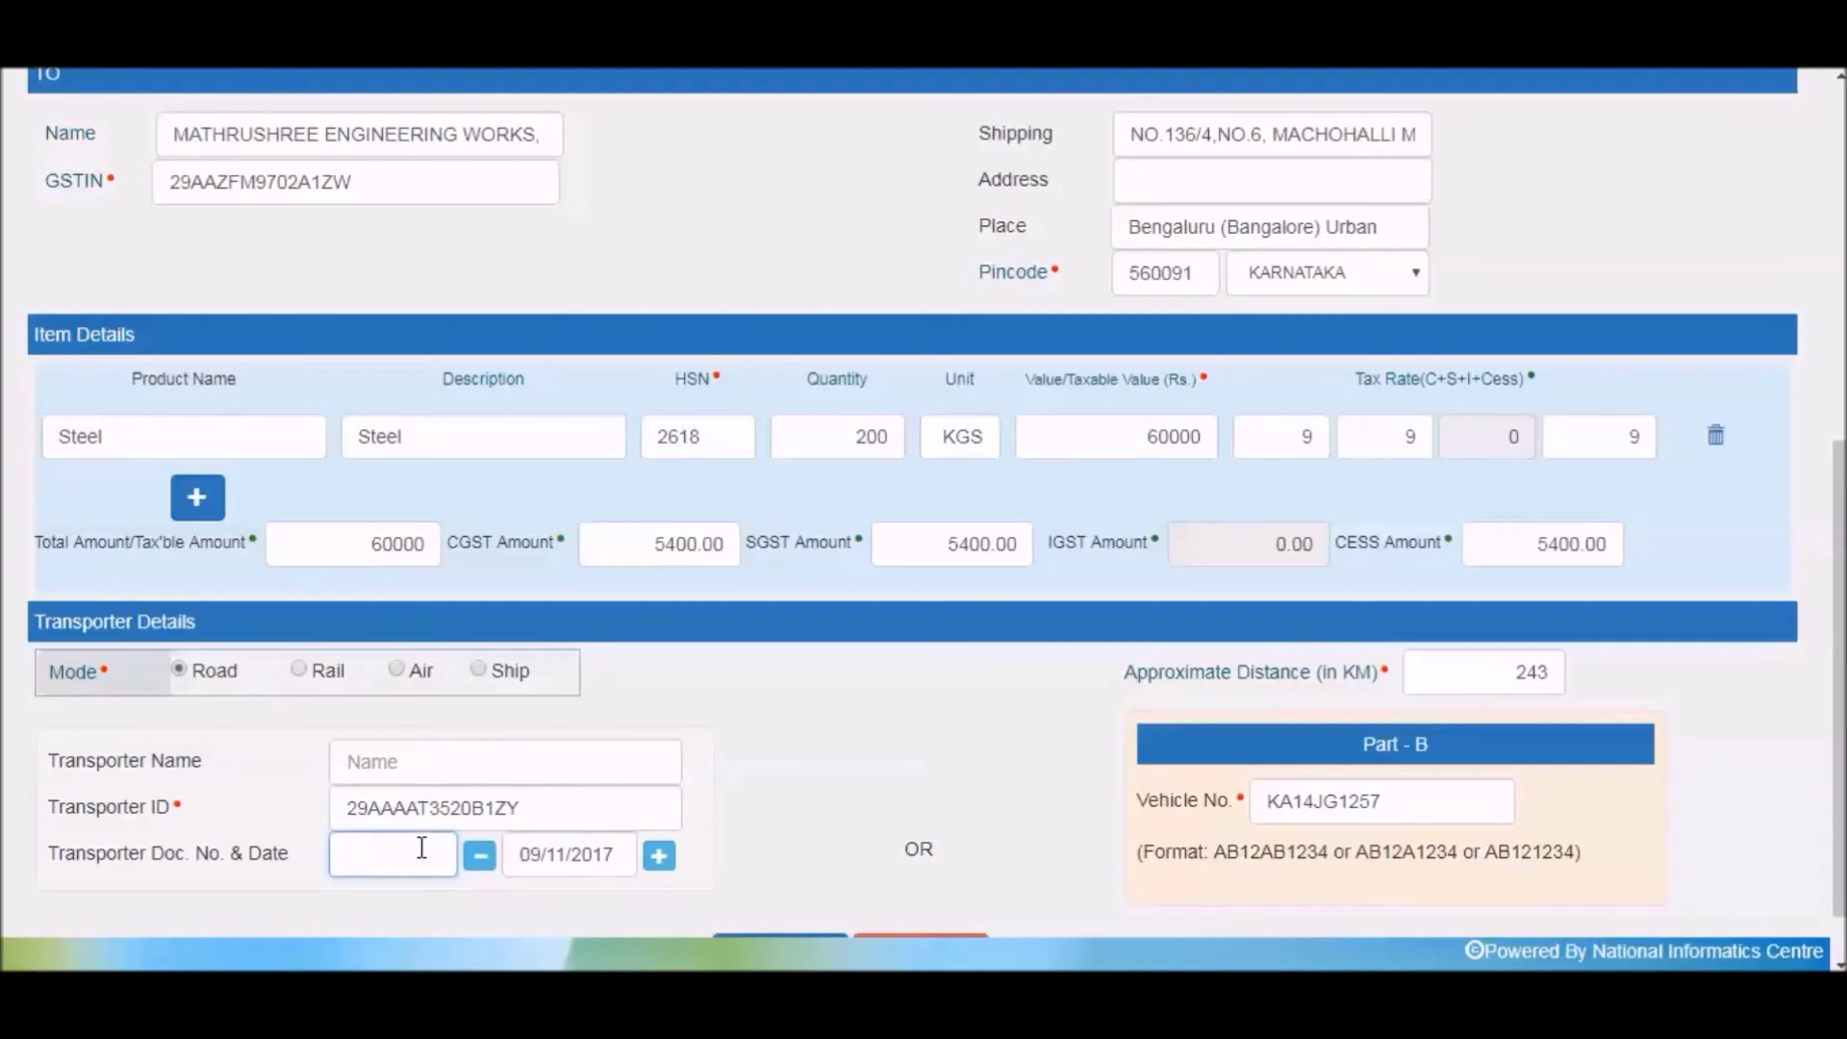
{"action": "type", "text": "3245"}
{"action": "scroll", "coordinate": [1052, 853], "scroll_direction": "down", "scroll_amount": 2}
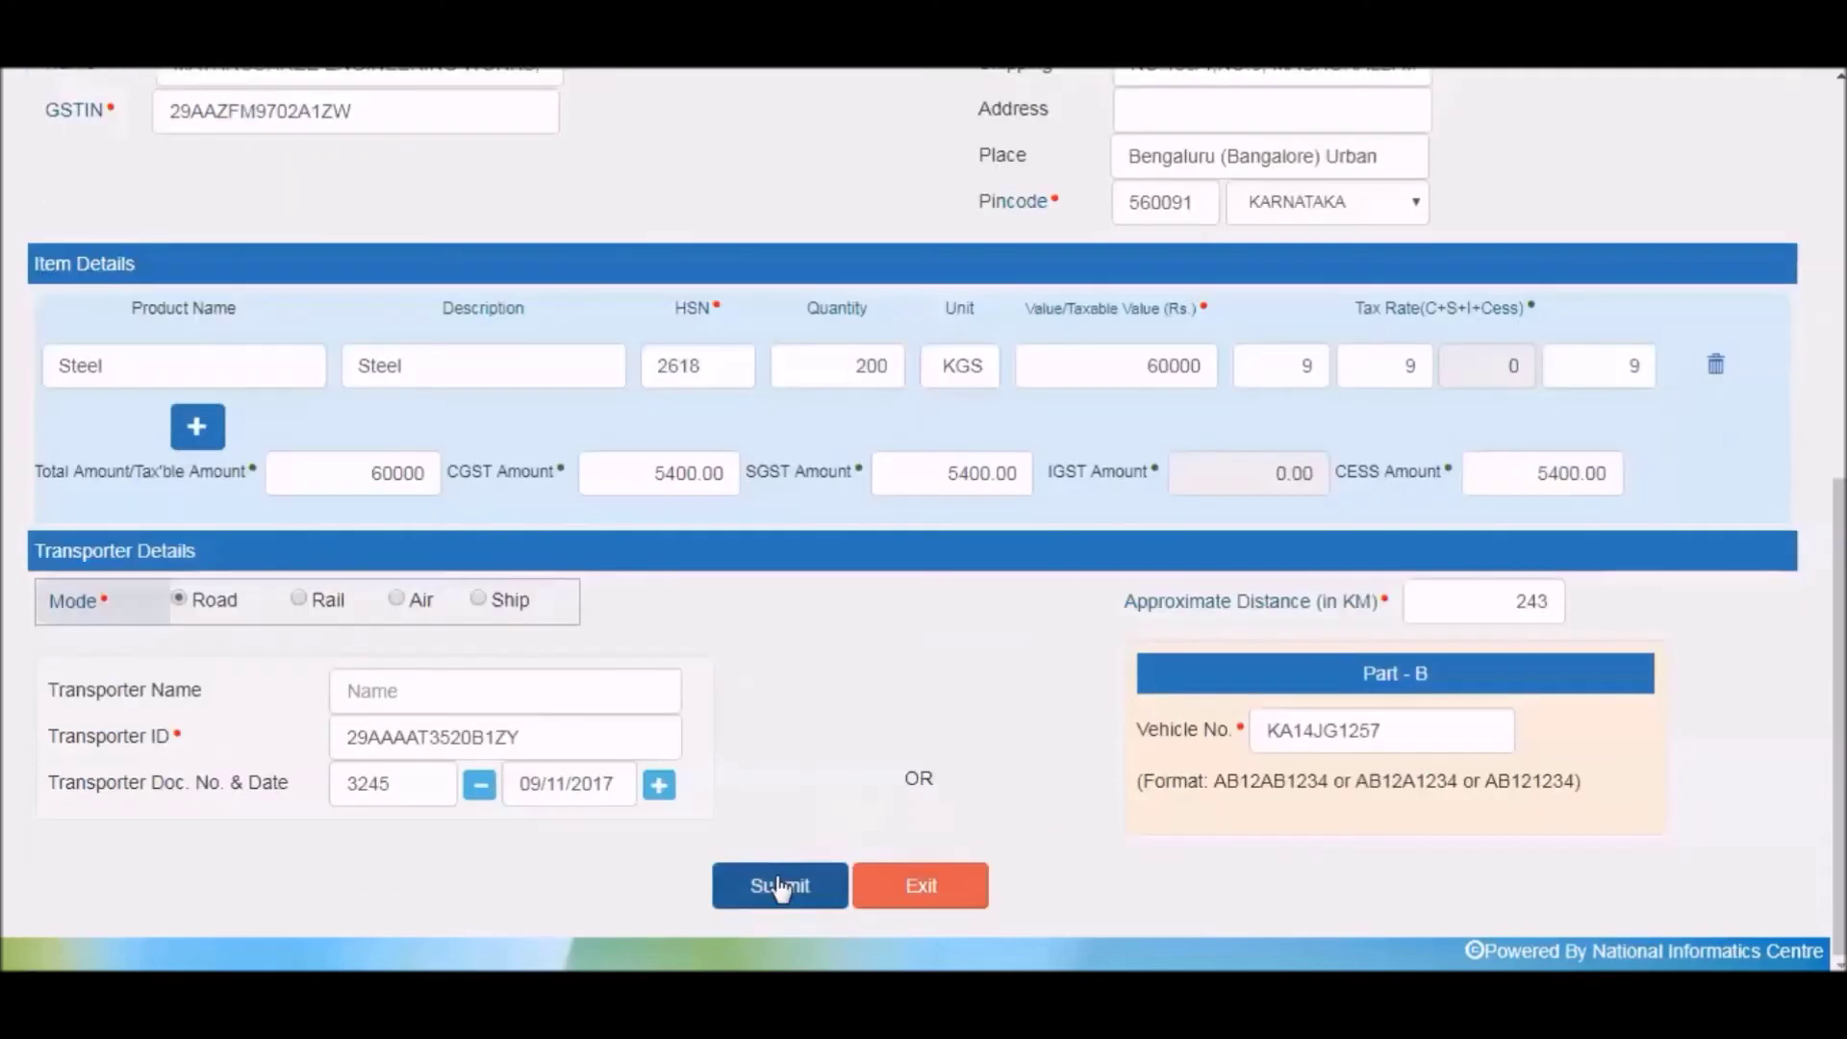
Submit the form to generate the e-Way Bill with its QR code.
{"action": "left_click", "coordinate": [779, 887]}
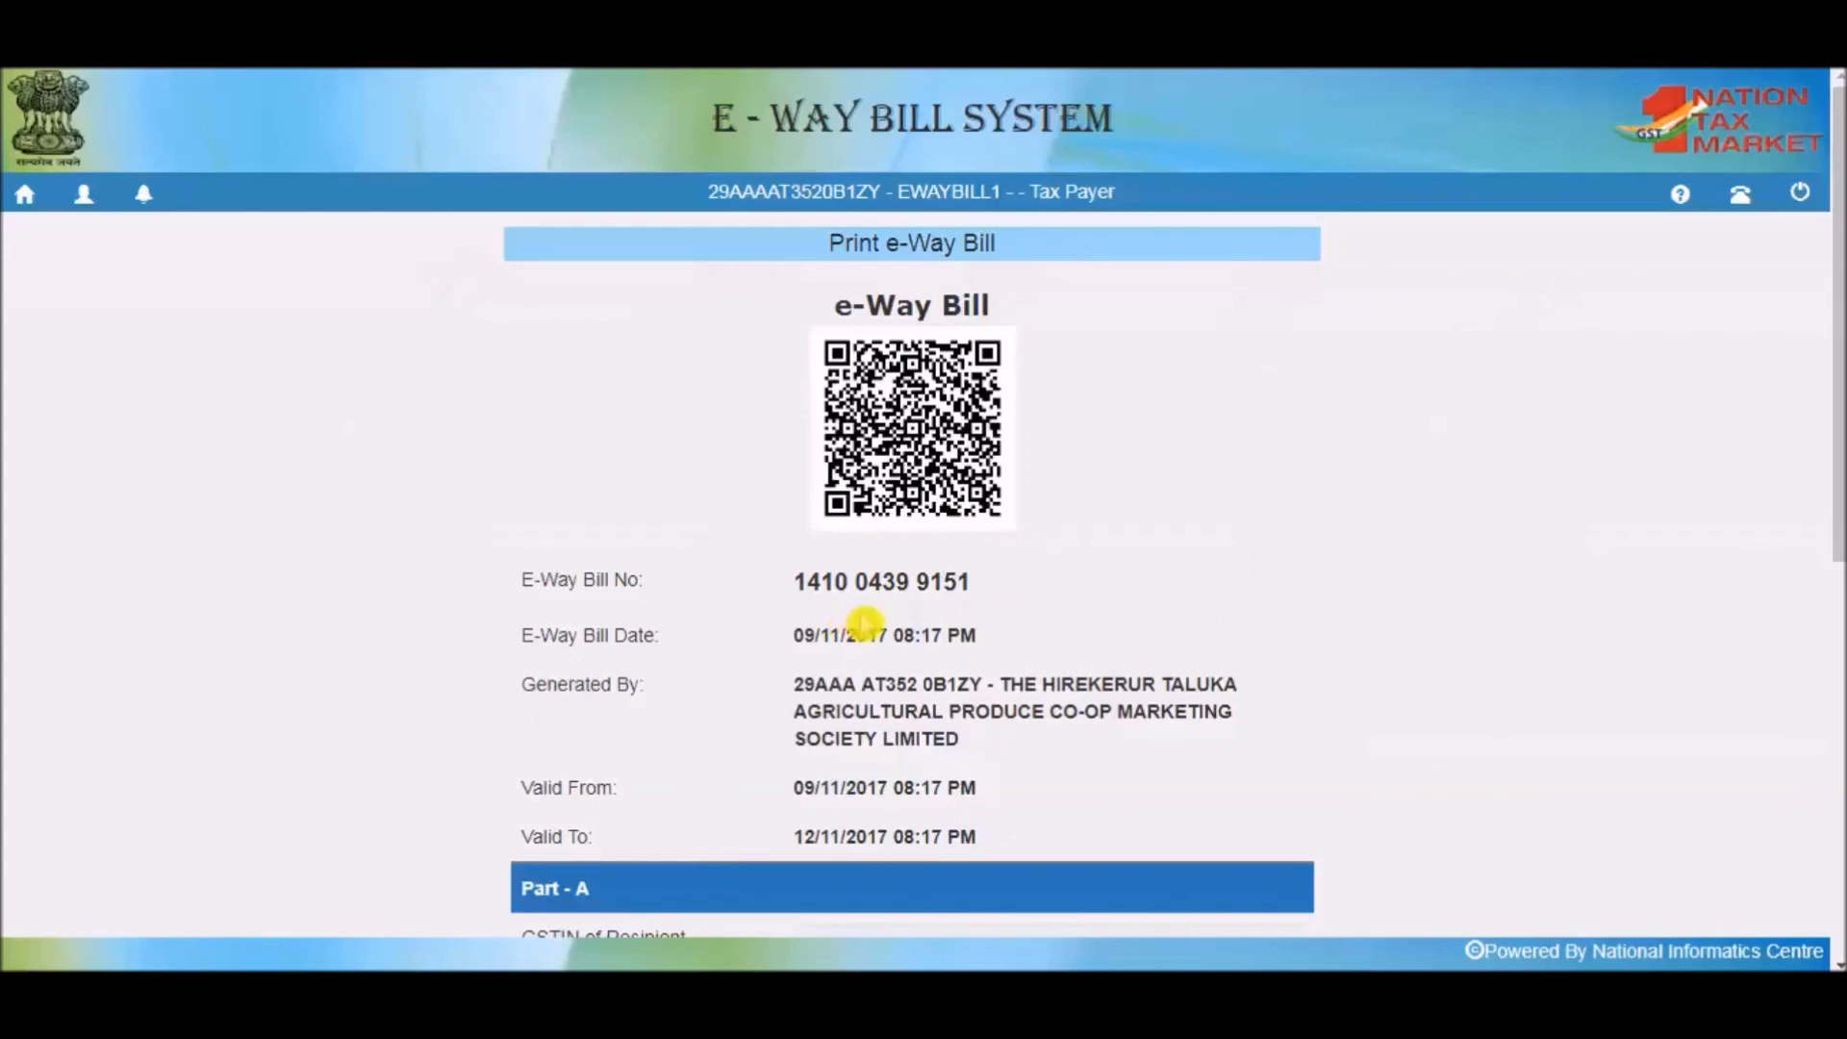
{"action": "scroll", "coordinate": [865, 620], "scroll_direction": "down", "scroll_amount": 2}
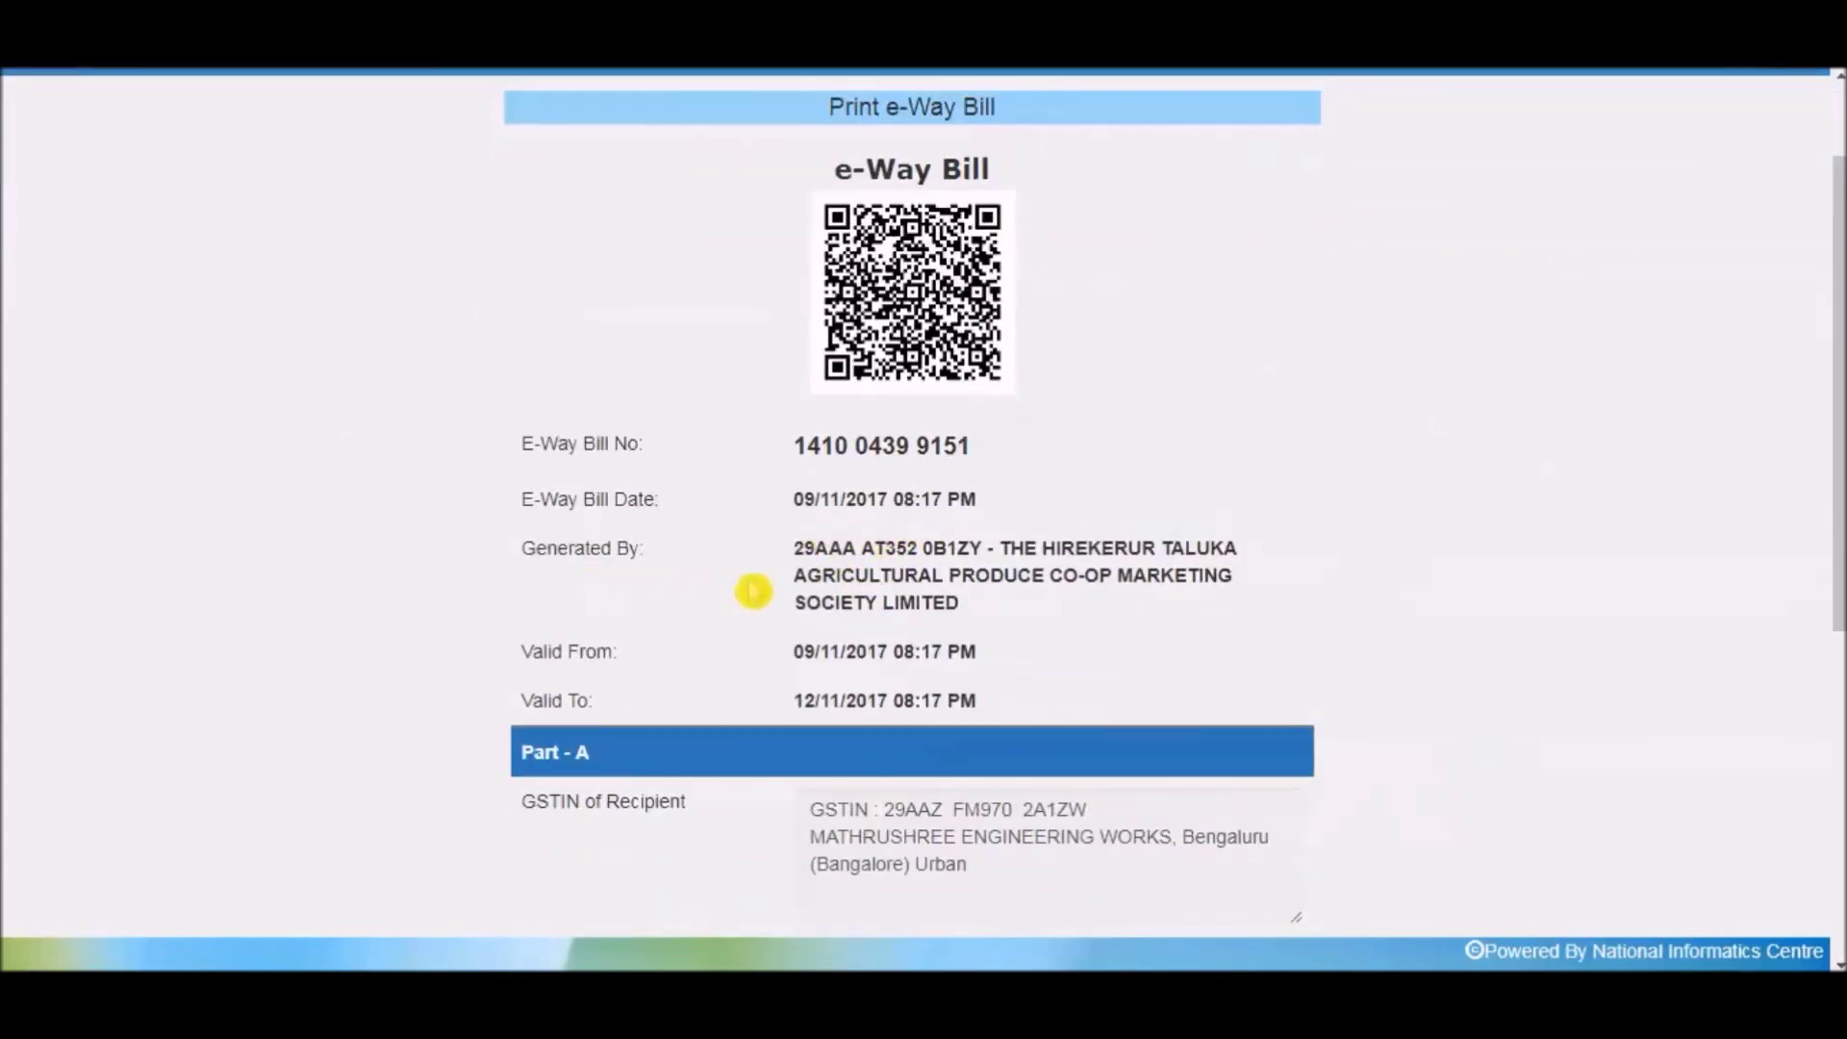
{"action": "scroll", "coordinate": [878, 630], "scroll_direction": "down", "scroll_amount": 2}
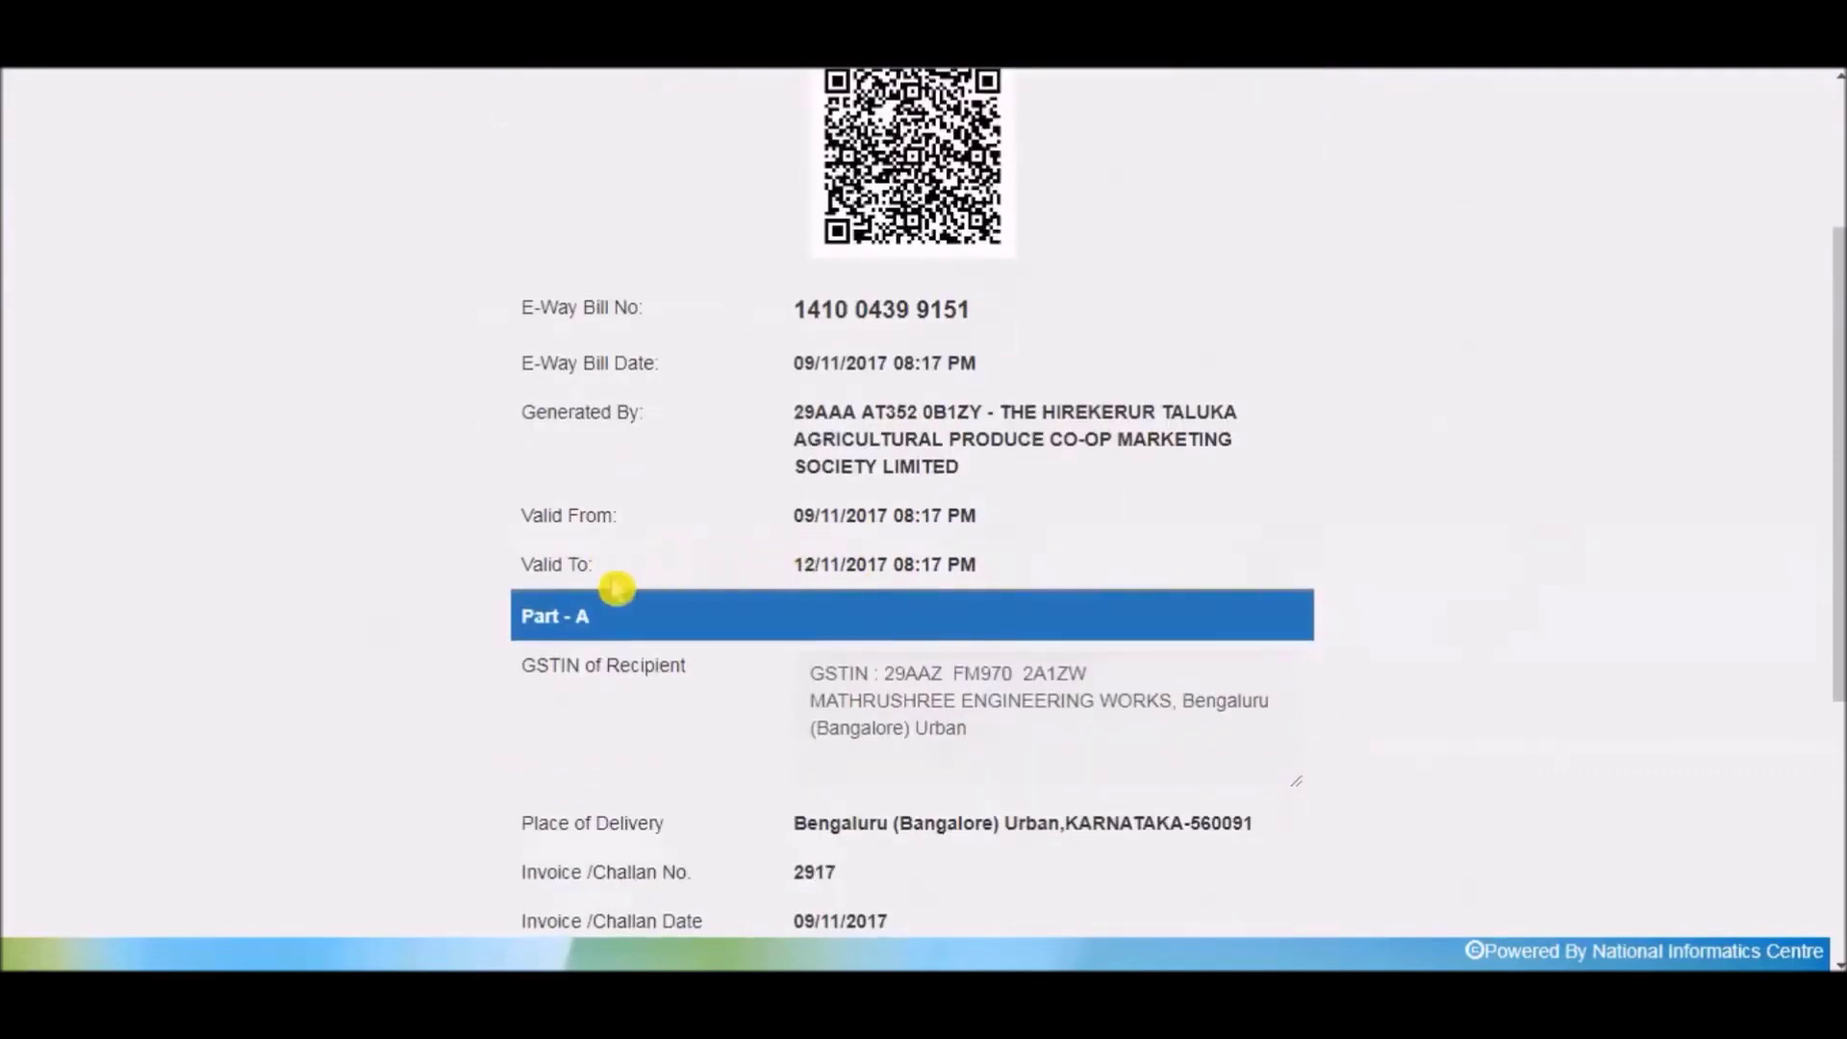
{"action": "scroll", "coordinate": [813, 563], "scroll_direction": "down", "scroll_amount": 2}
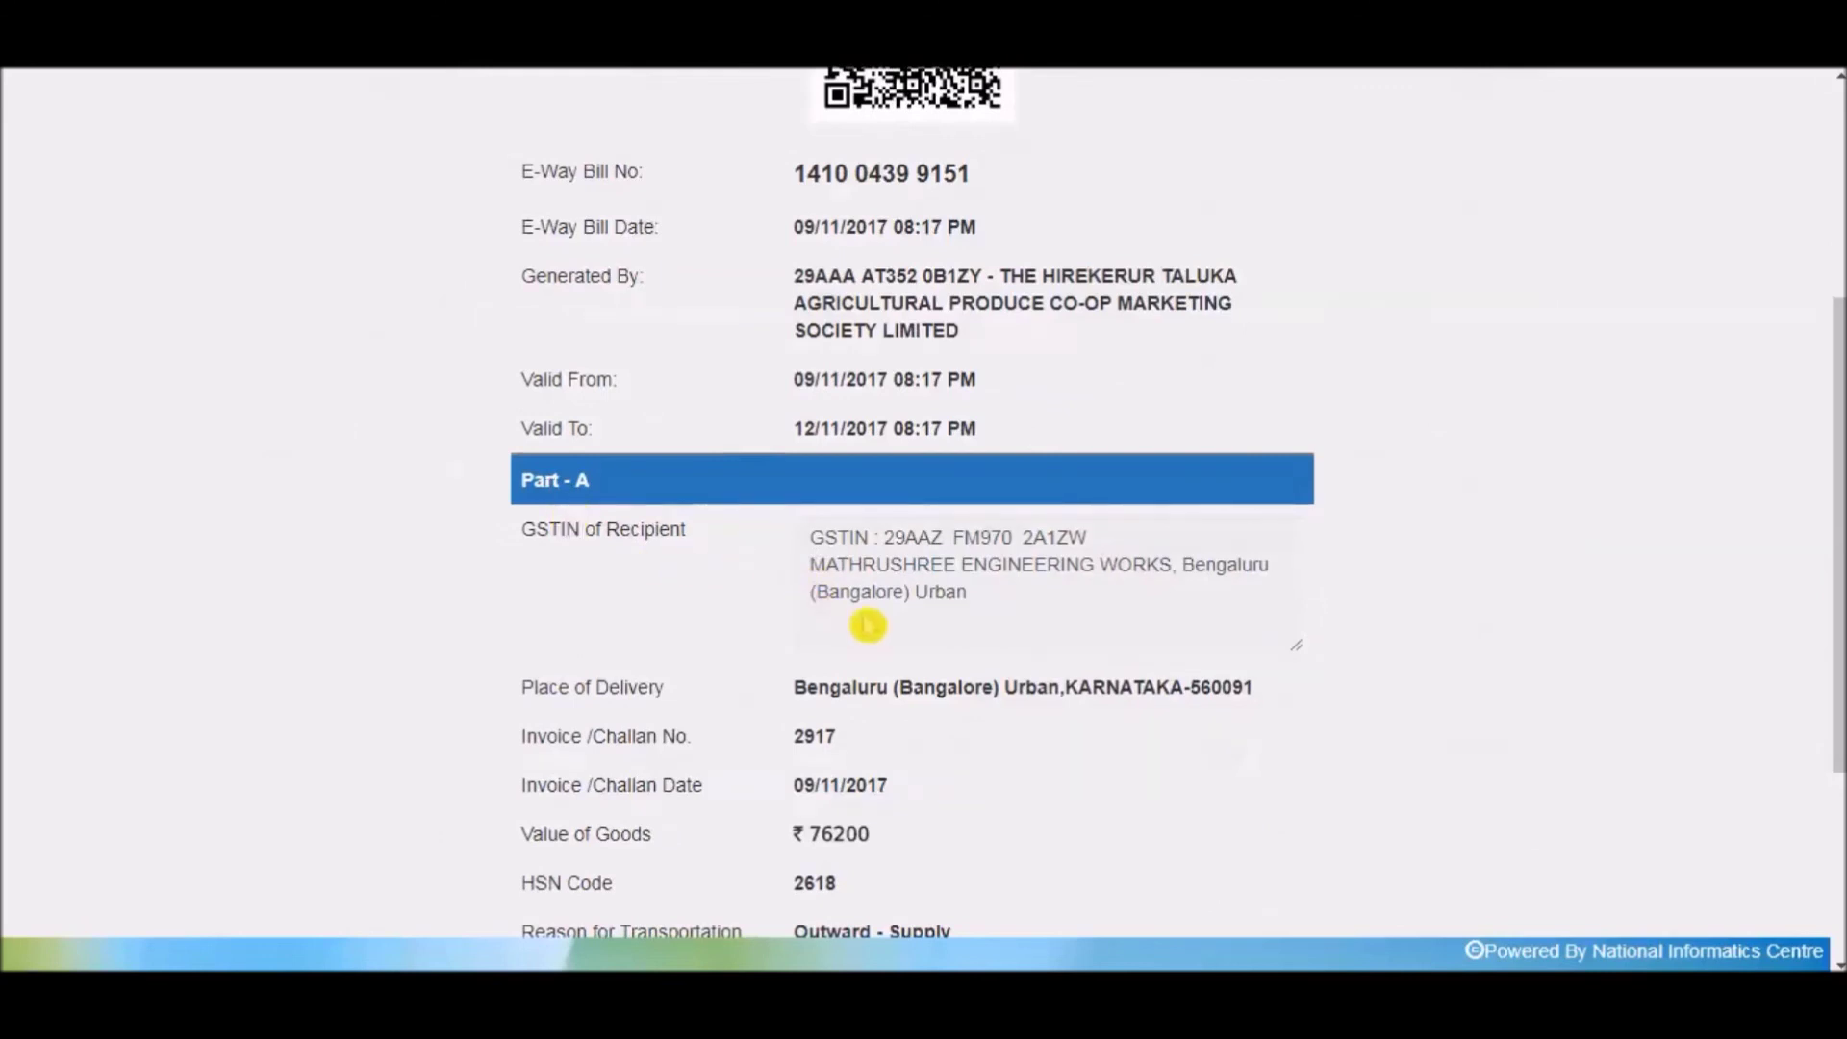
{"action": "scroll", "coordinate": [868, 626], "scroll_direction": "down", "scroll_amount": 2}
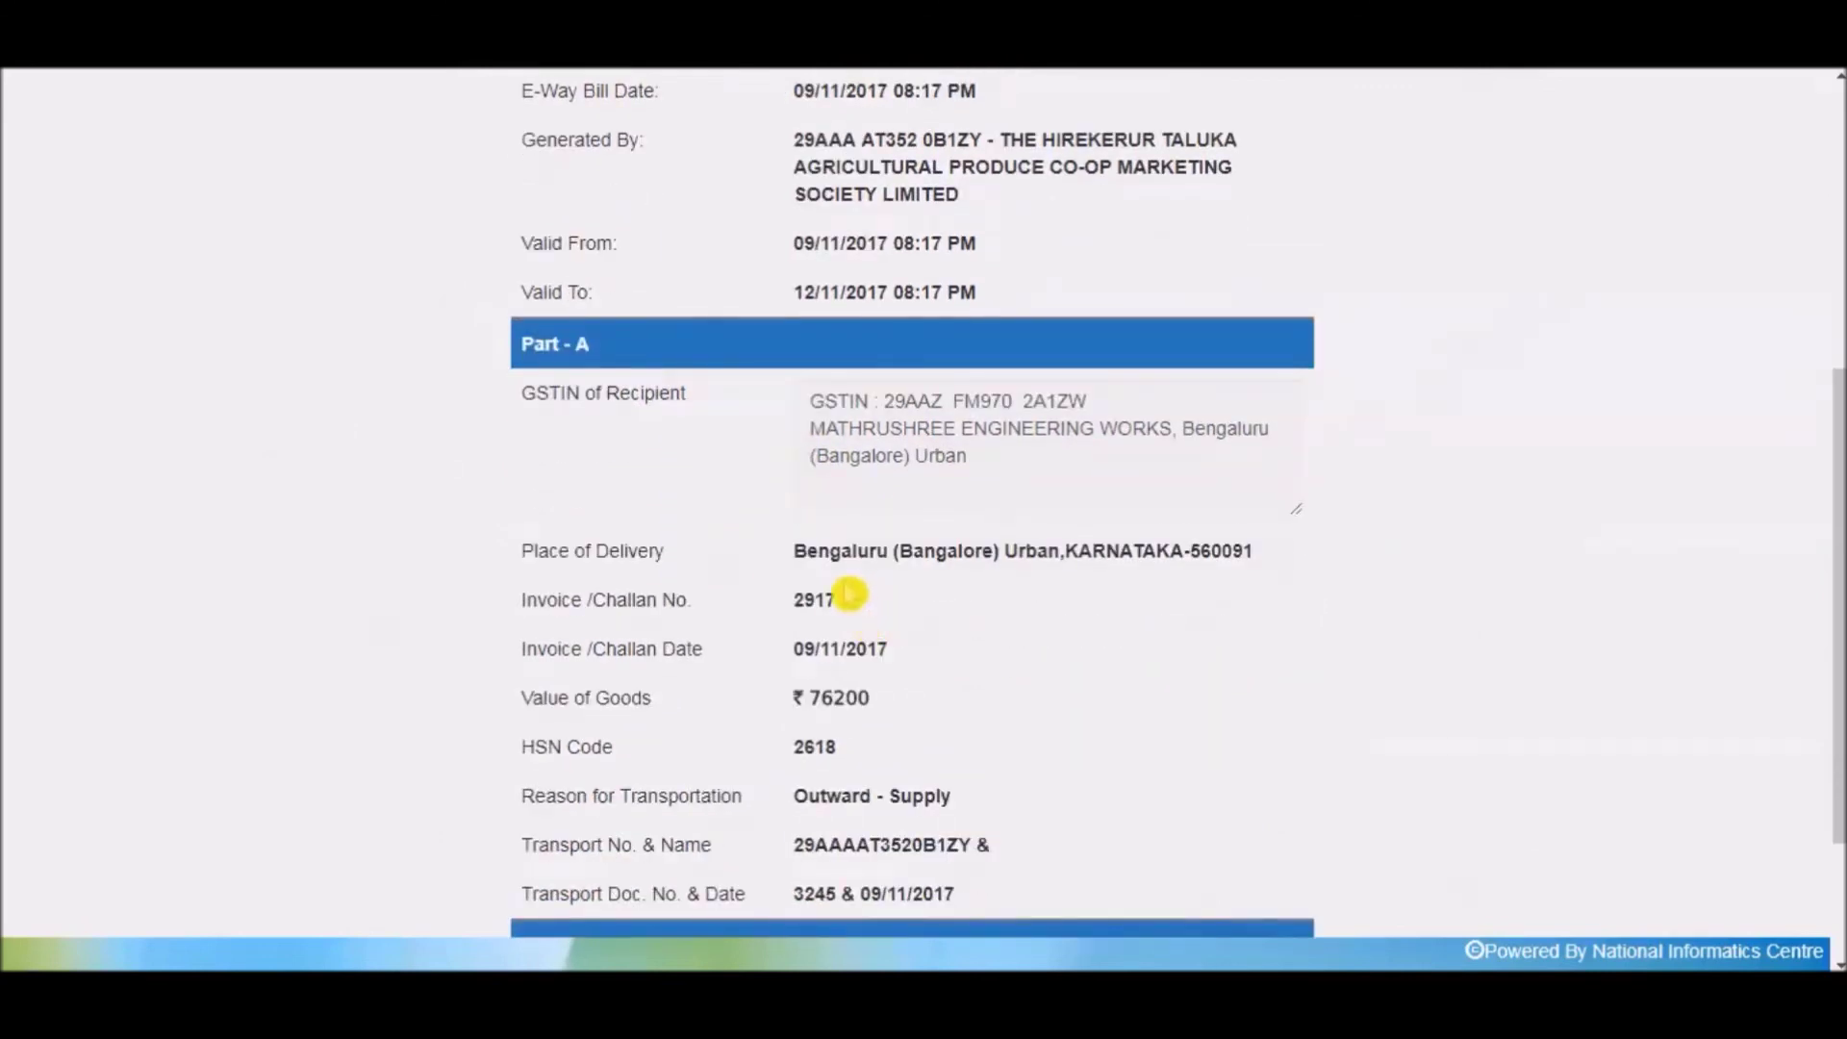
{"action": "scroll", "coordinate": [850, 594], "scroll_direction": "down", "scroll_amount": 2}
{"action": "scroll", "coordinate": [847, 592], "scroll_direction": "down", "scroll_amount": 1}
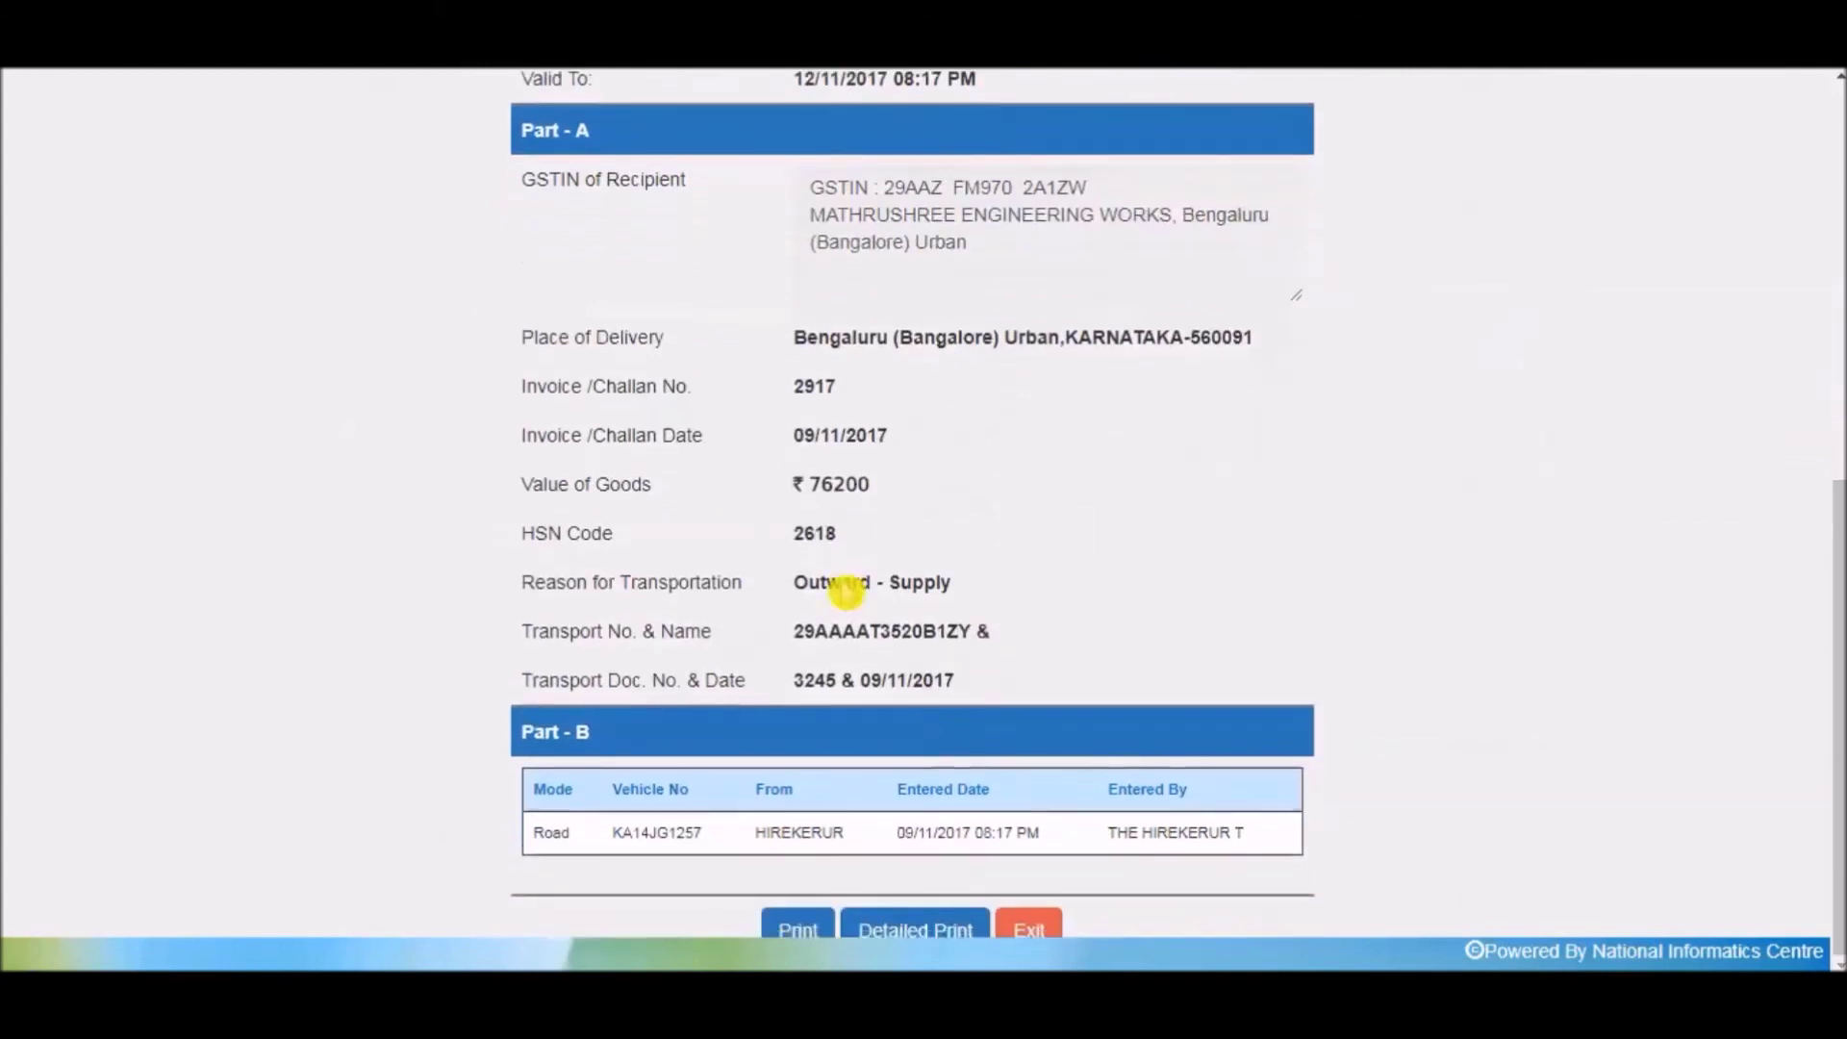